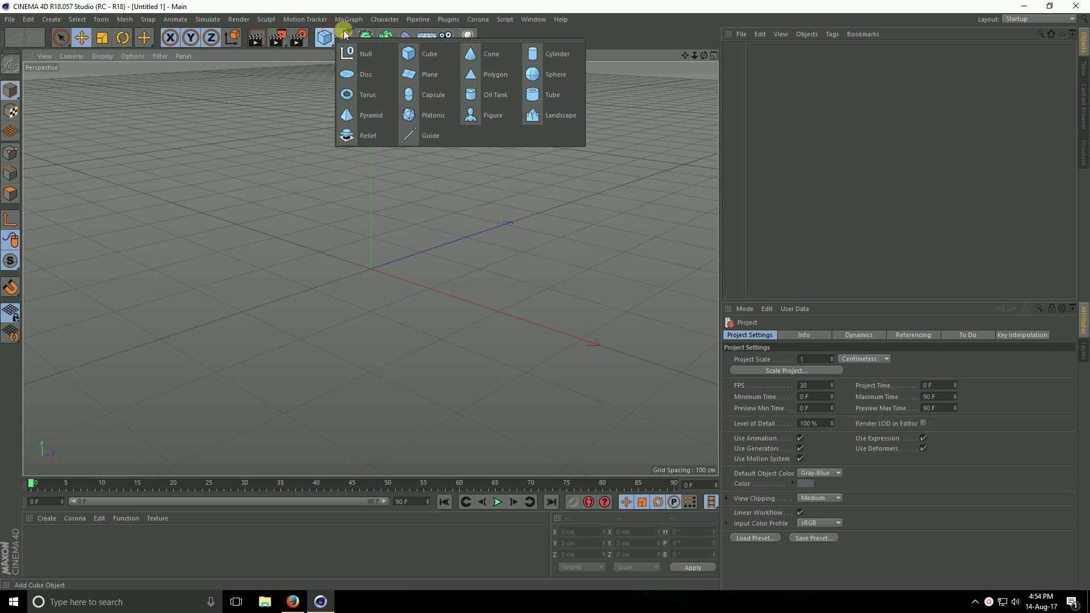
Step: Add a Cube primitive and make it an editable polygon object (C)
left_click_drag(330, 33, 438, 49)
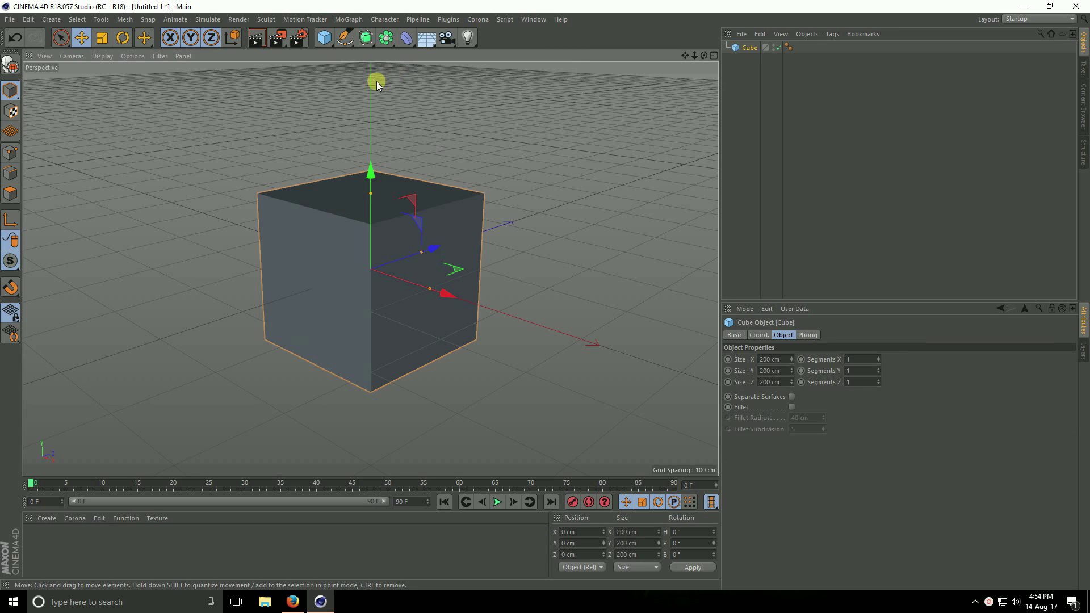
left_click(10, 63)
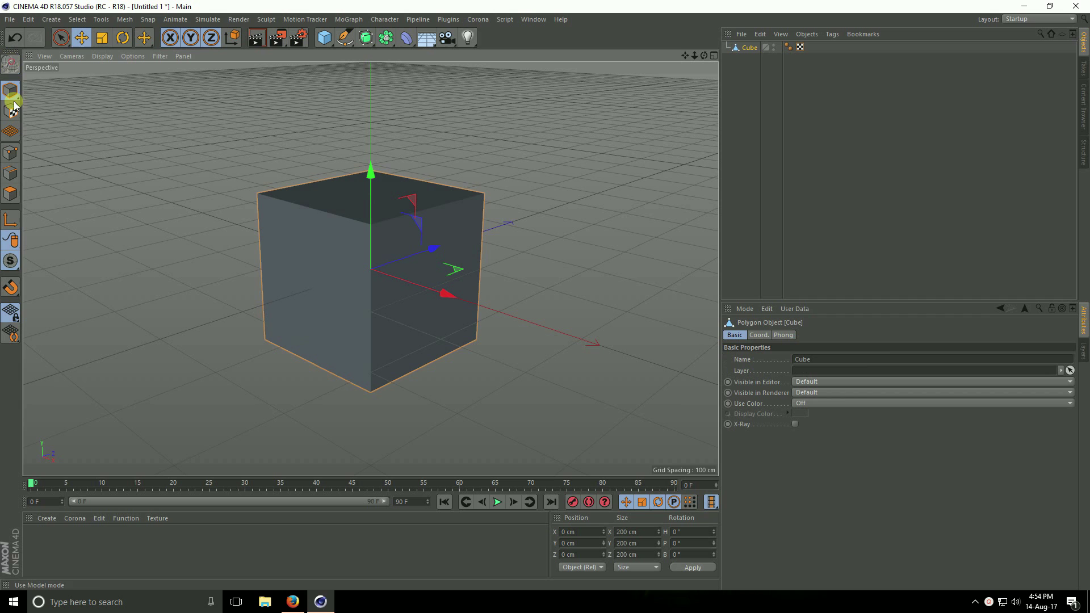
Step: Squash the cube along Y into a thin slab about 3 cm tall
left_click(103, 37)
left_click_drag(370, 168, 398, 267)
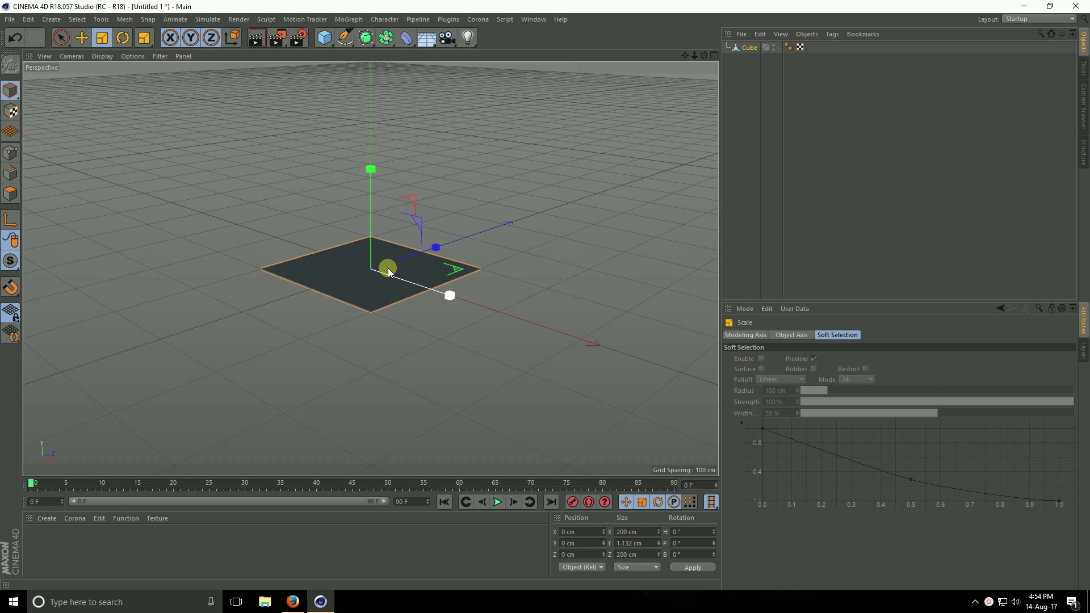
scroll(441, 260, "down", 2)
Step: Scale the slab up uniformly to roughly 1378 cm across
mouse_move(503, 258)
left_mouse_down()
mouse_move(625, 233)
mouse_move(498, 260)
mouse_move(554, 291)
mouse_move(499, 253)
left_mouse_up()
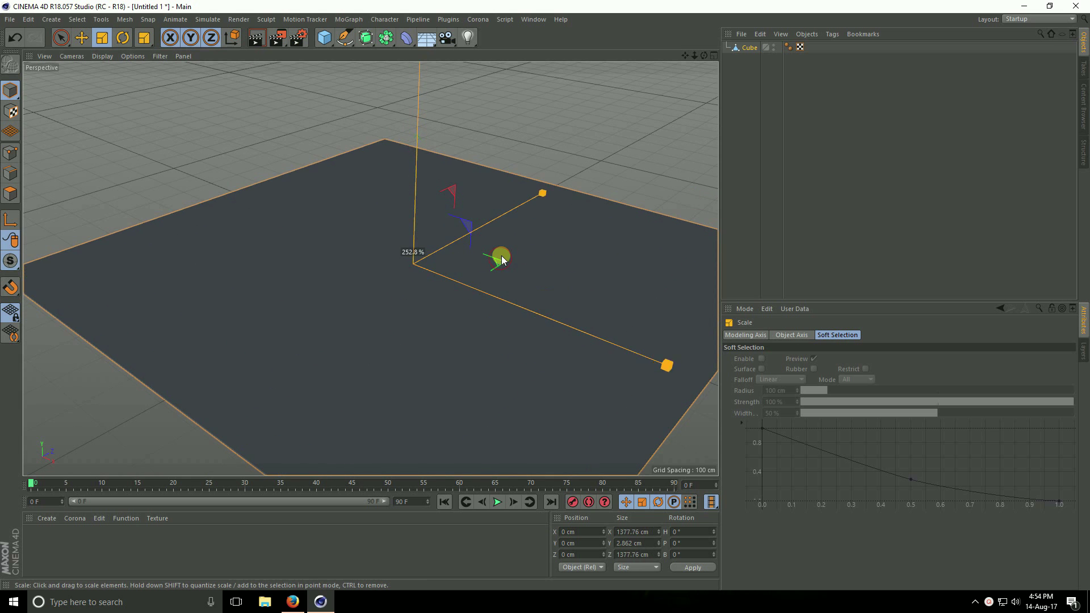
scroll(475, 332, "down", 3)
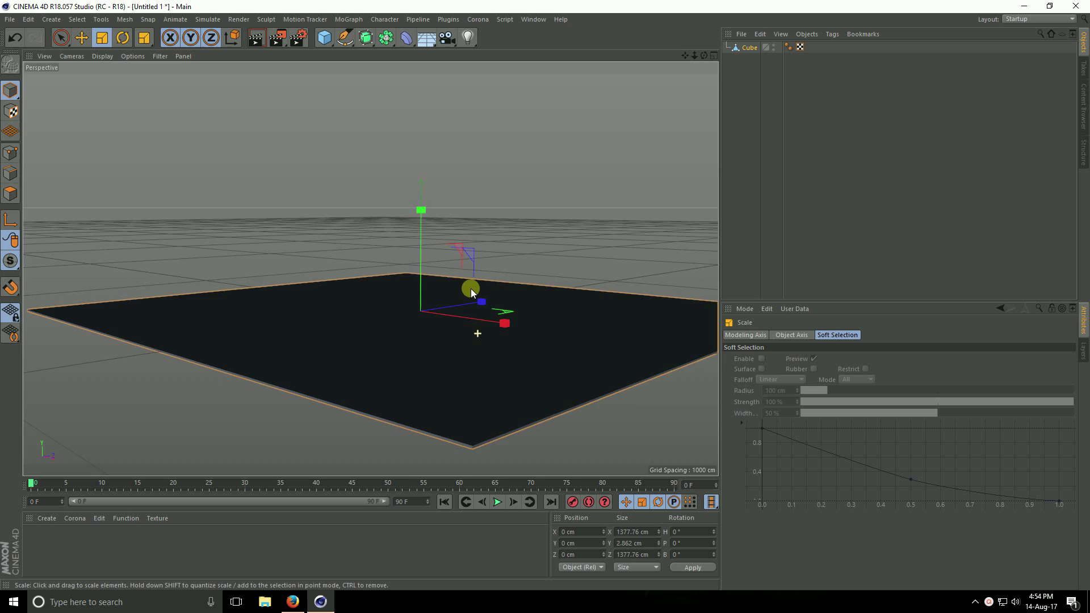
scroll(471, 288, "up", 2)
scroll(470, 314, "up", 1)
scroll(477, 303, "up", 1)
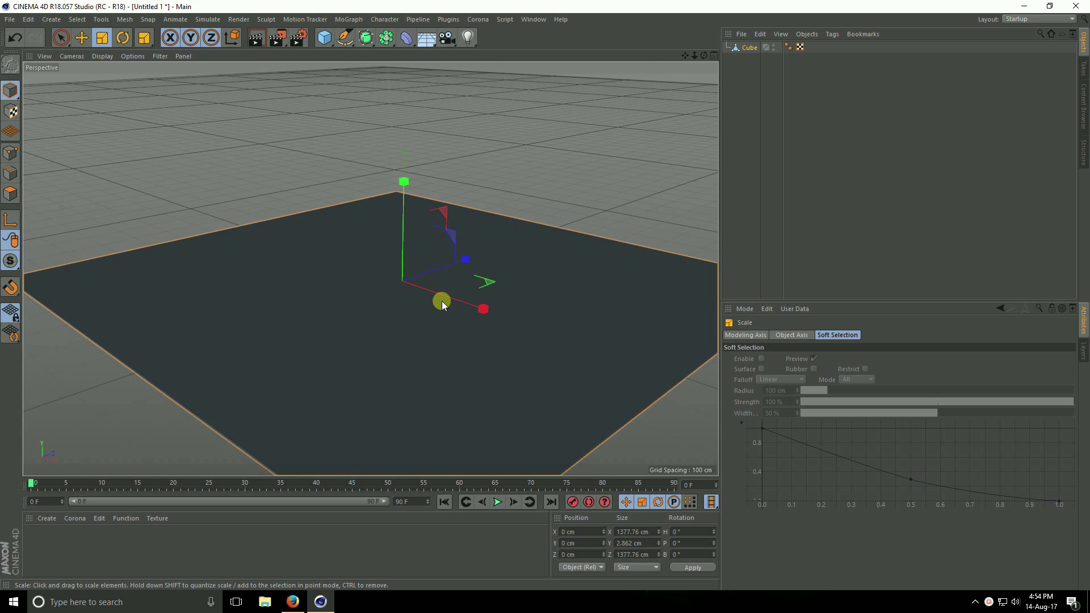
scroll(446, 302, "up", 1)
scroll(465, 304, "up", 1)
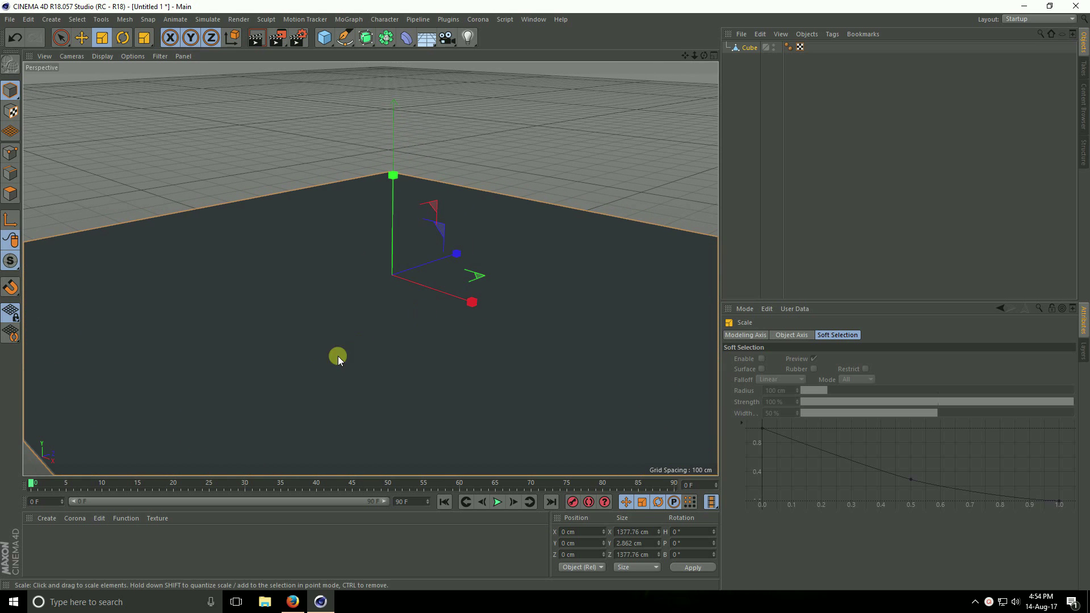
Step: Create a new material and open it in the Material Editor
left_click(41, 519)
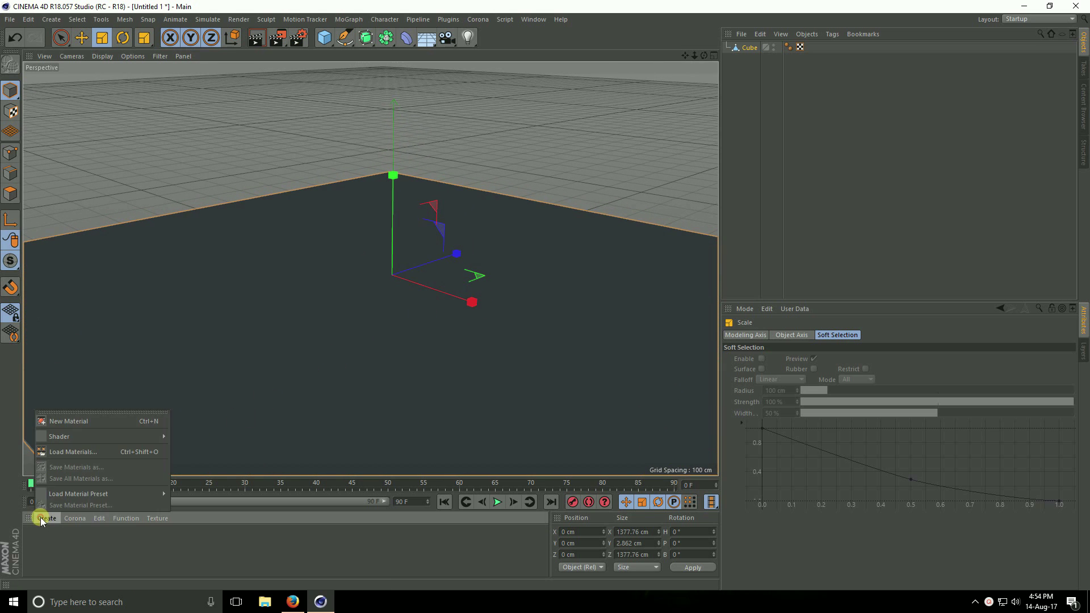
left_click(57, 424)
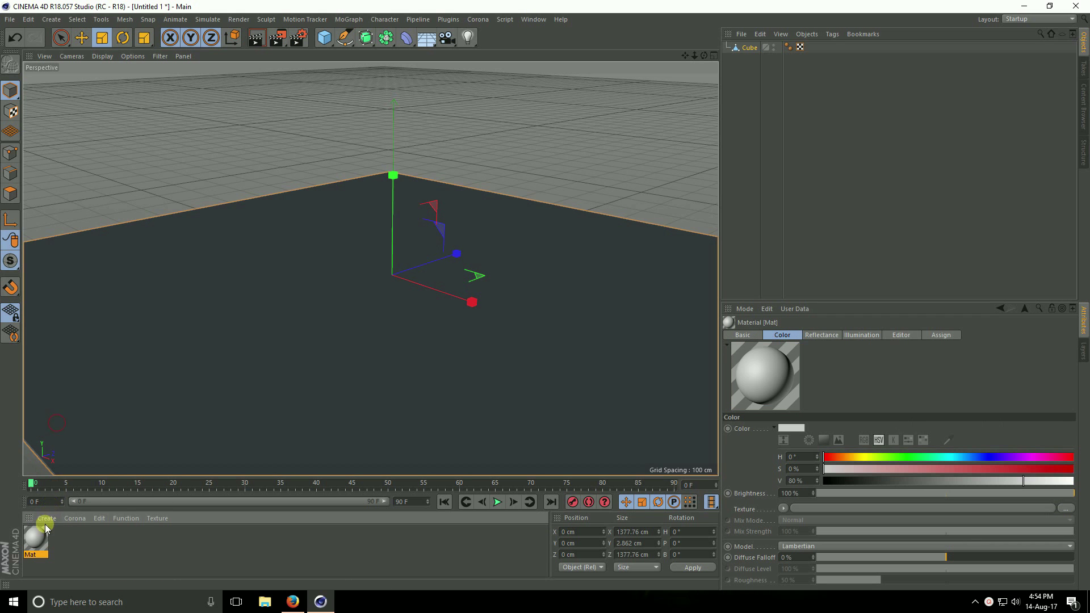
double_click(38, 540)
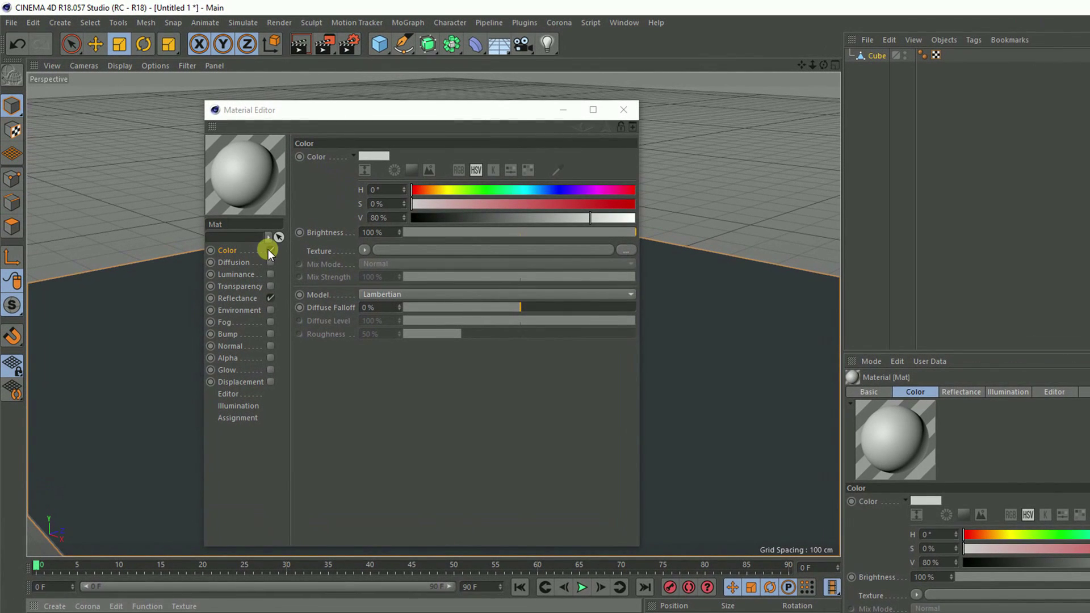
Step: Disable Color and enable Transparency with the Water refraction preset (1.333)
left_click(232, 214)
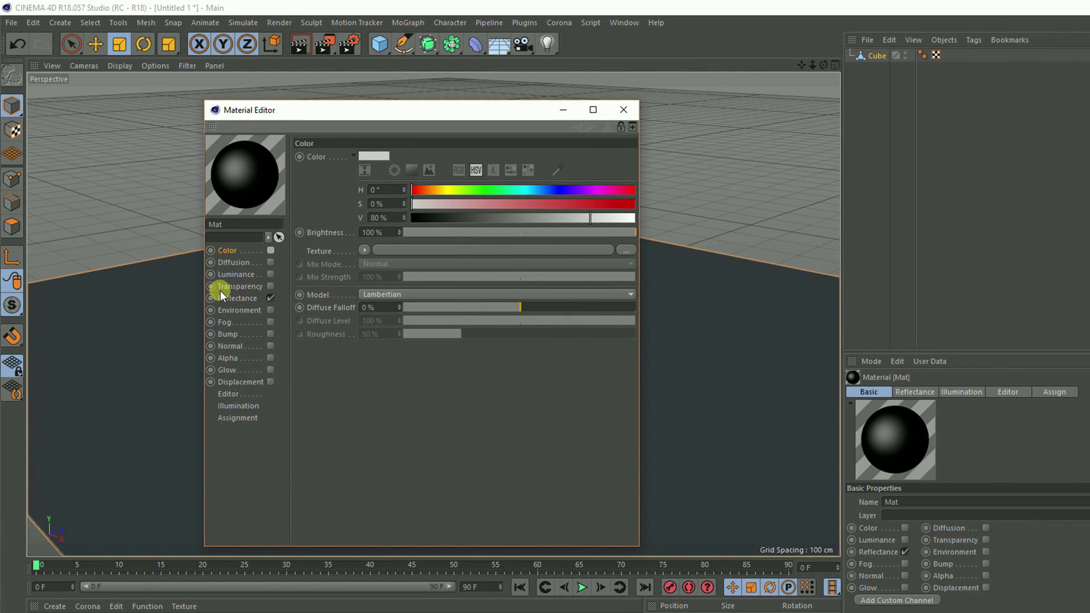
left_click(270, 286)
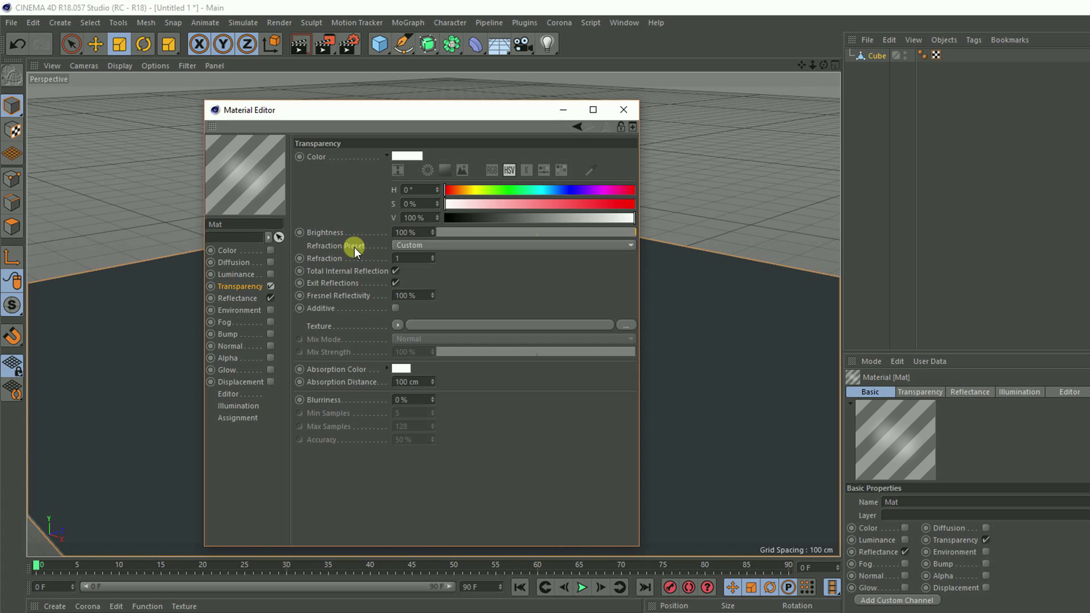
left_click(433, 244)
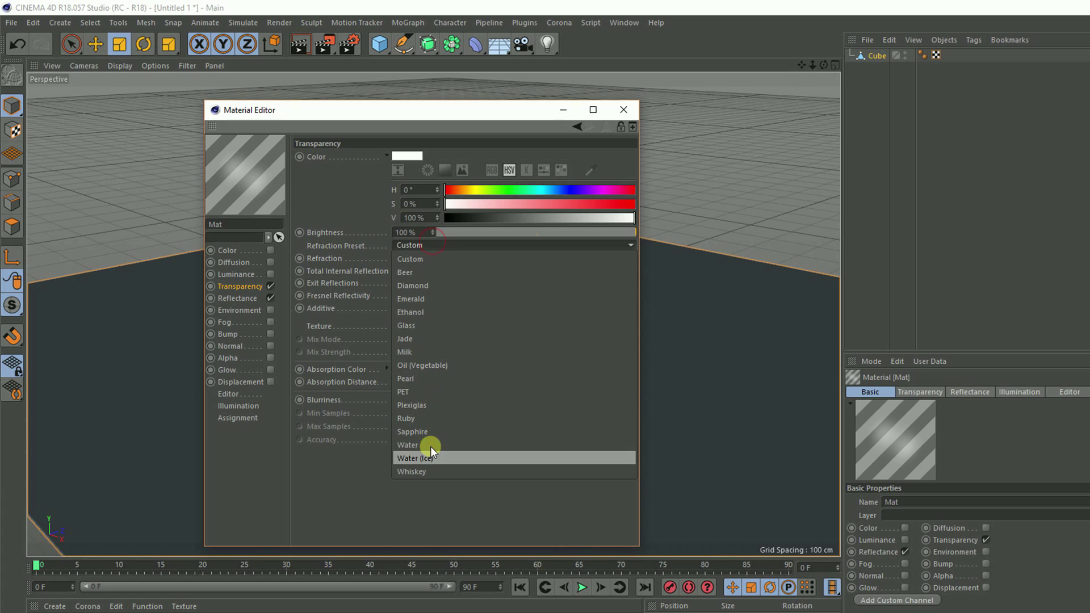
left_click(448, 445)
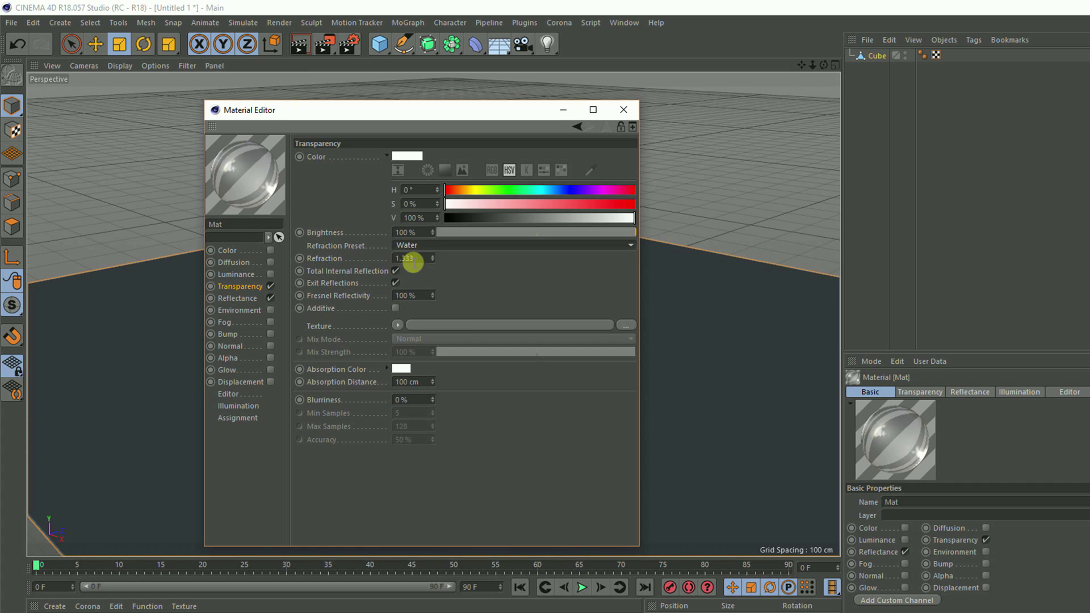
left_click(419, 259)
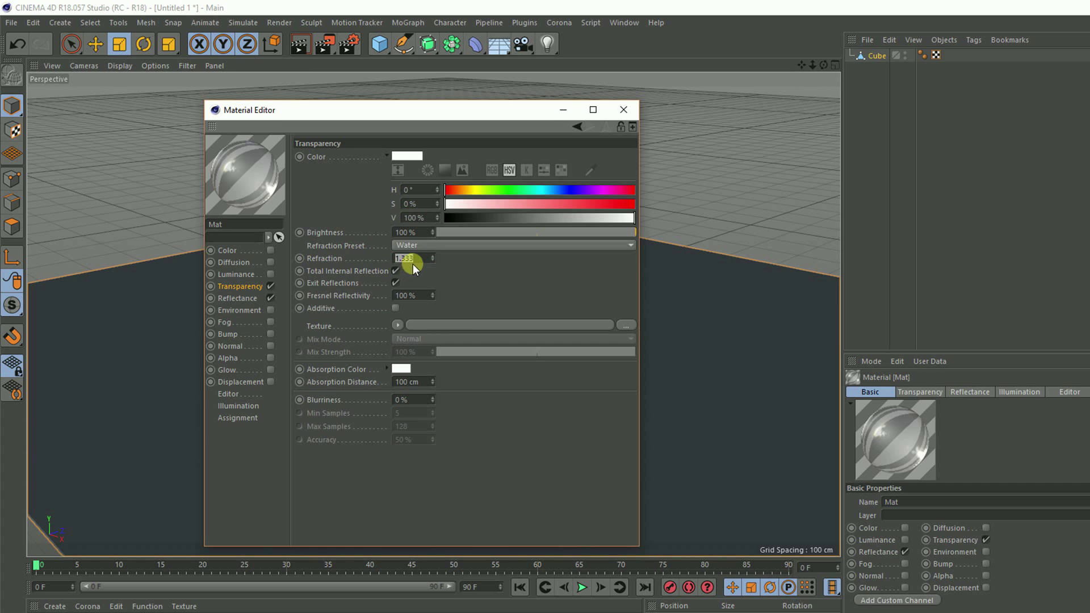
left_click(415, 260)
Step: Remove the Default Specular layer and set the Transparency layer roughness to 2%
left_click(238, 299)
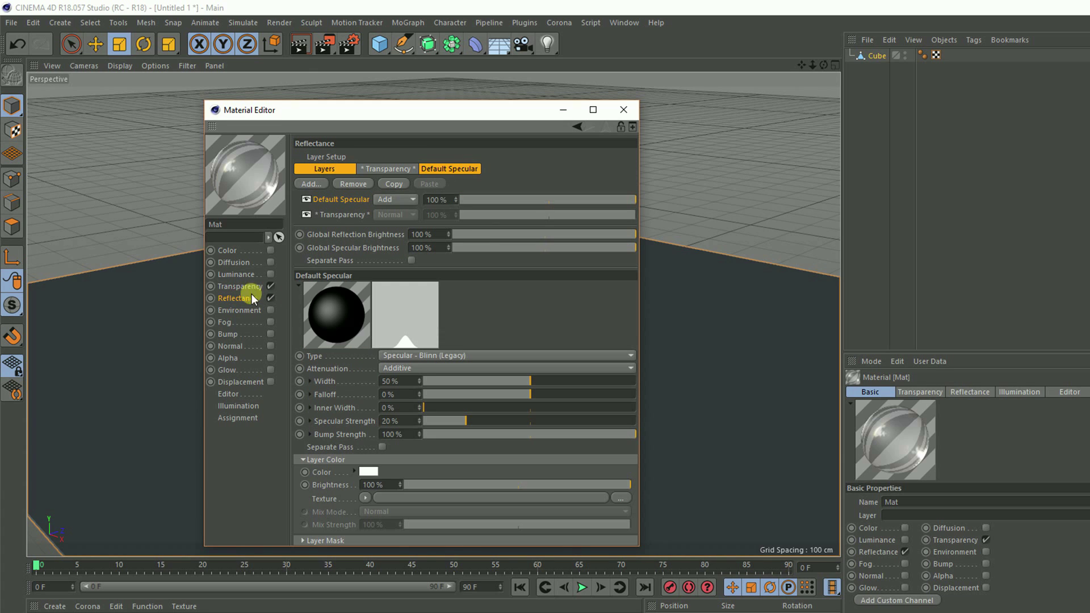
left_click(356, 184)
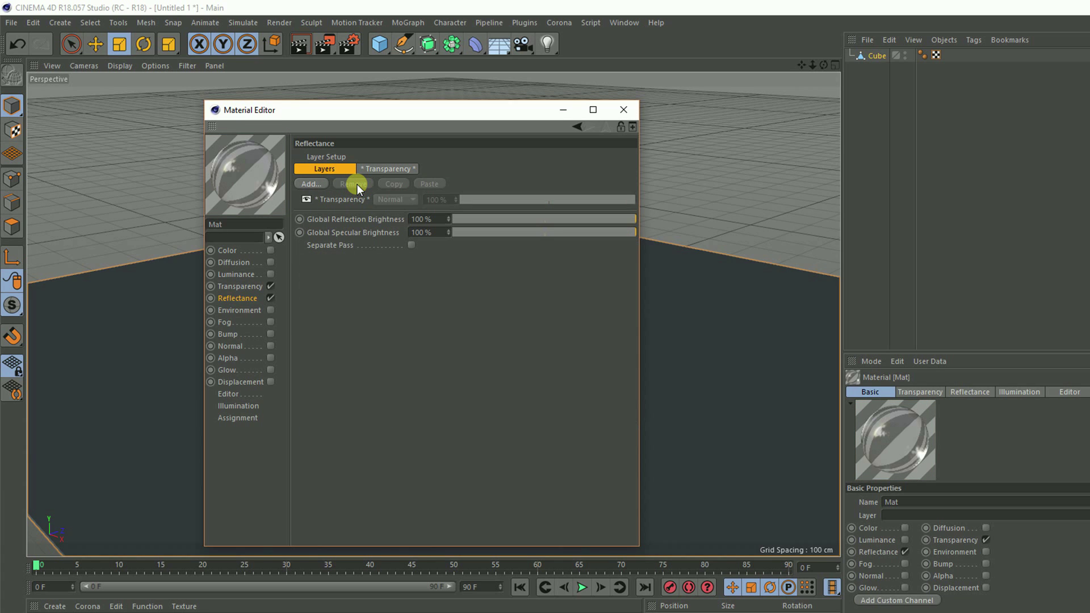
left_click(380, 169)
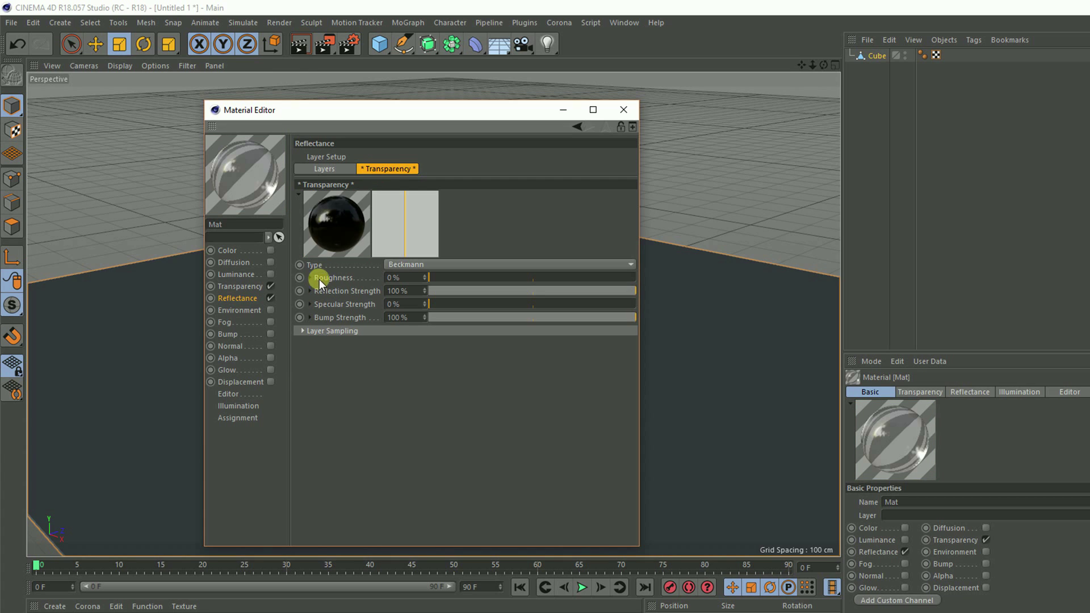
double_click(398, 278)
type("2")
key("Return")
left_click(326, 172)
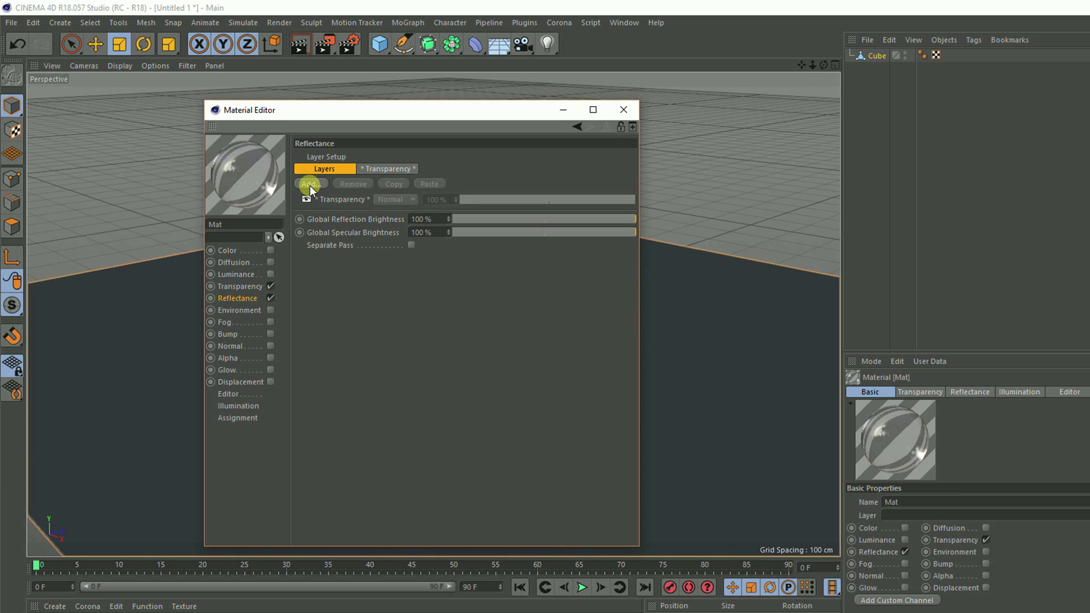
Step: Add a Ward reflection layer using Dielectric Fresnel with the Water (Ice) preset, IOR 1.31
left_click(308, 185)
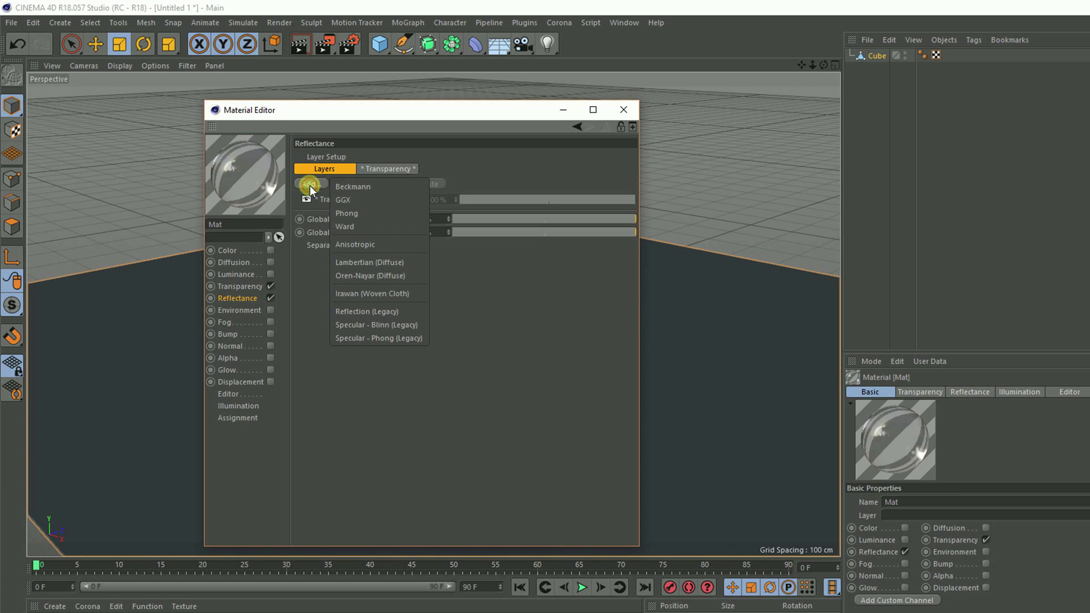
left_click(346, 227)
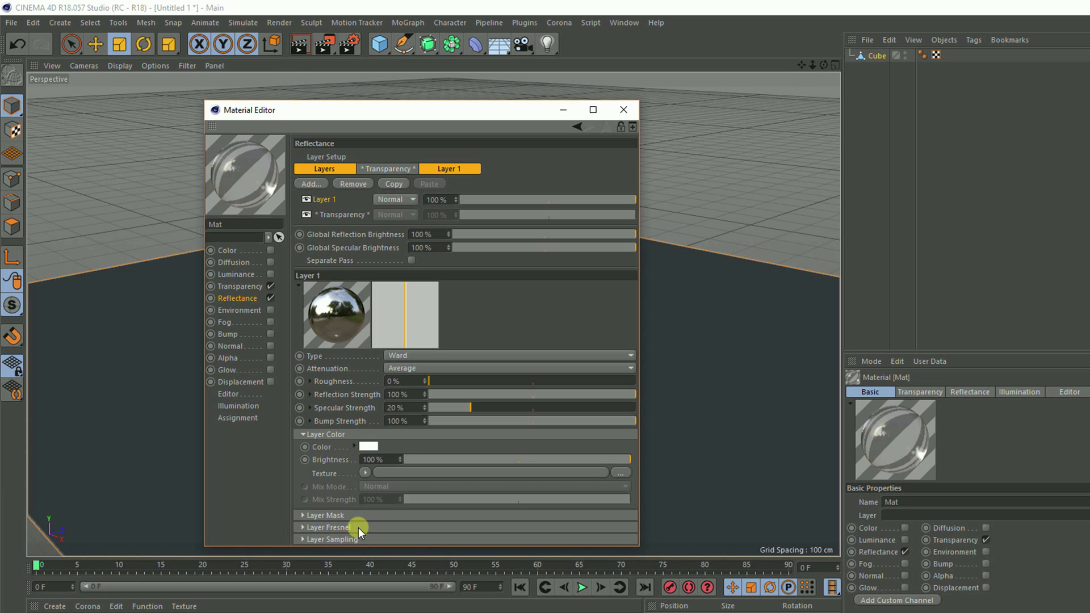
left_click(303, 527)
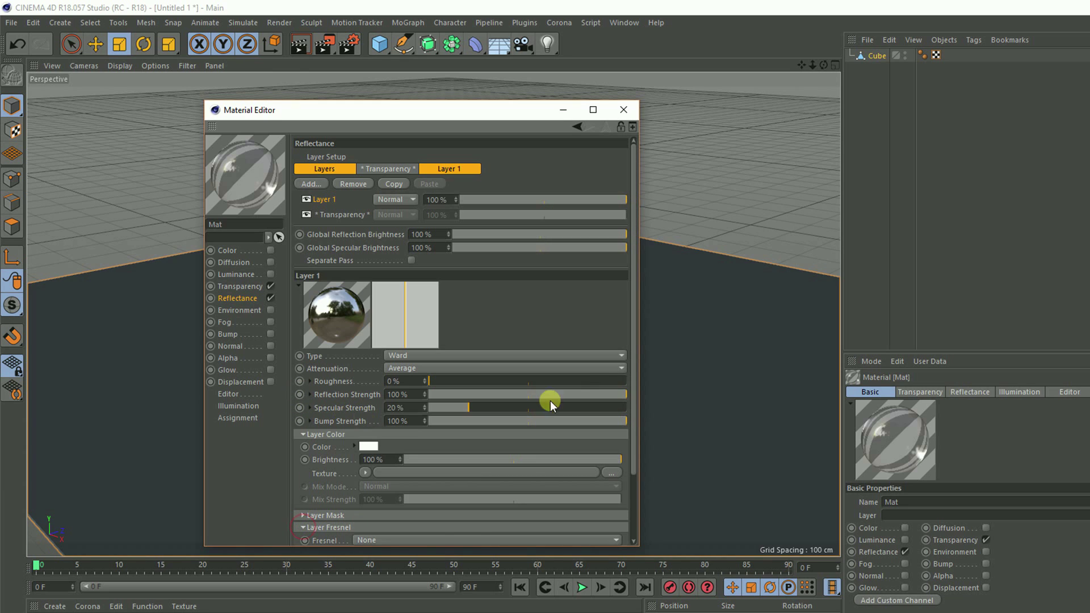
left_click_drag(636, 338, 632, 426)
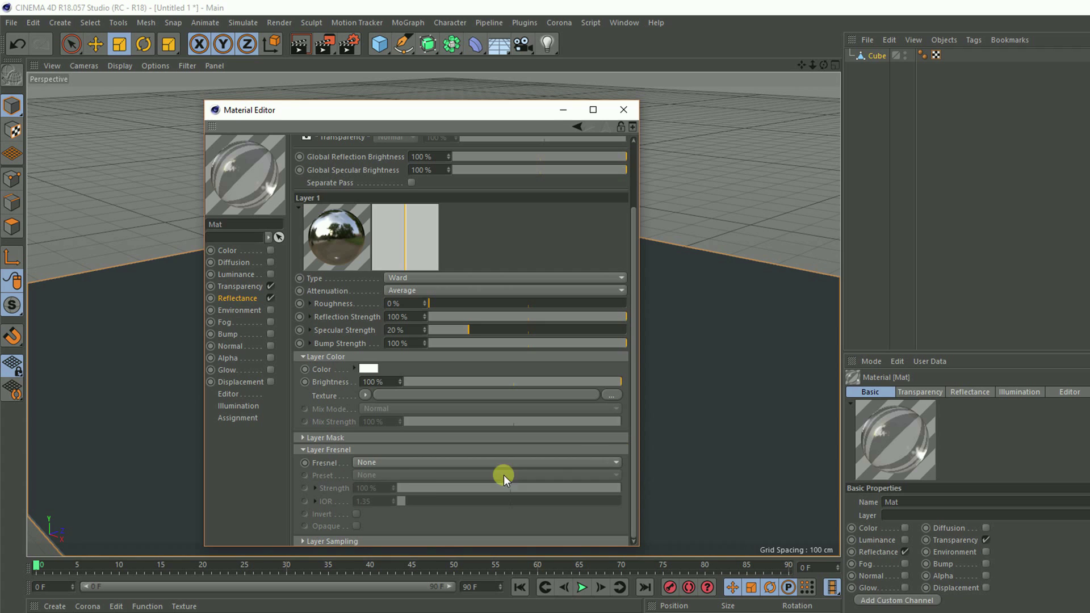
left_click(366, 462)
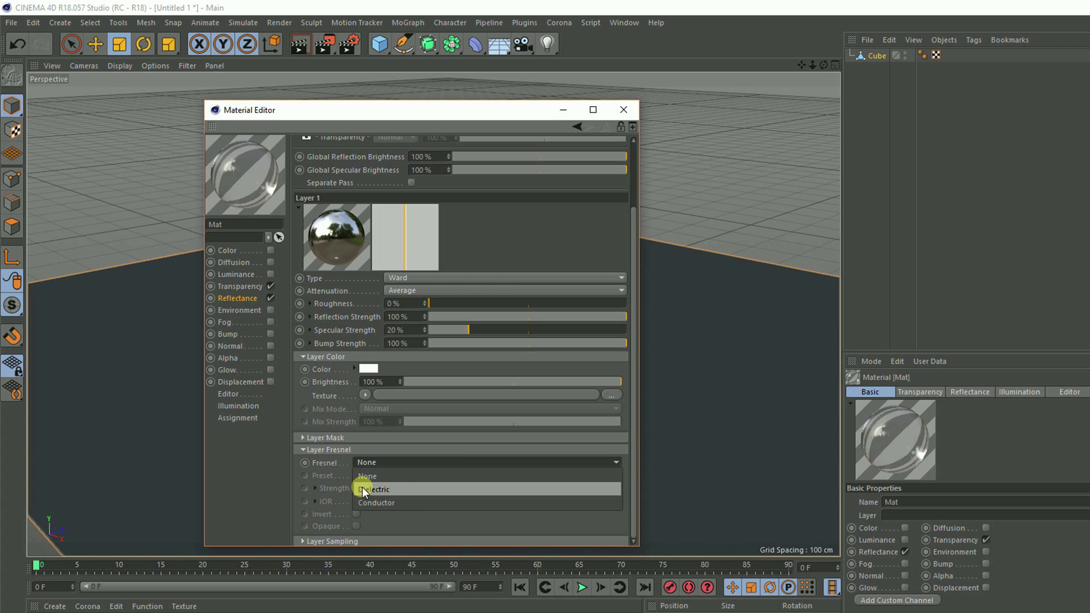
left_click(400, 489)
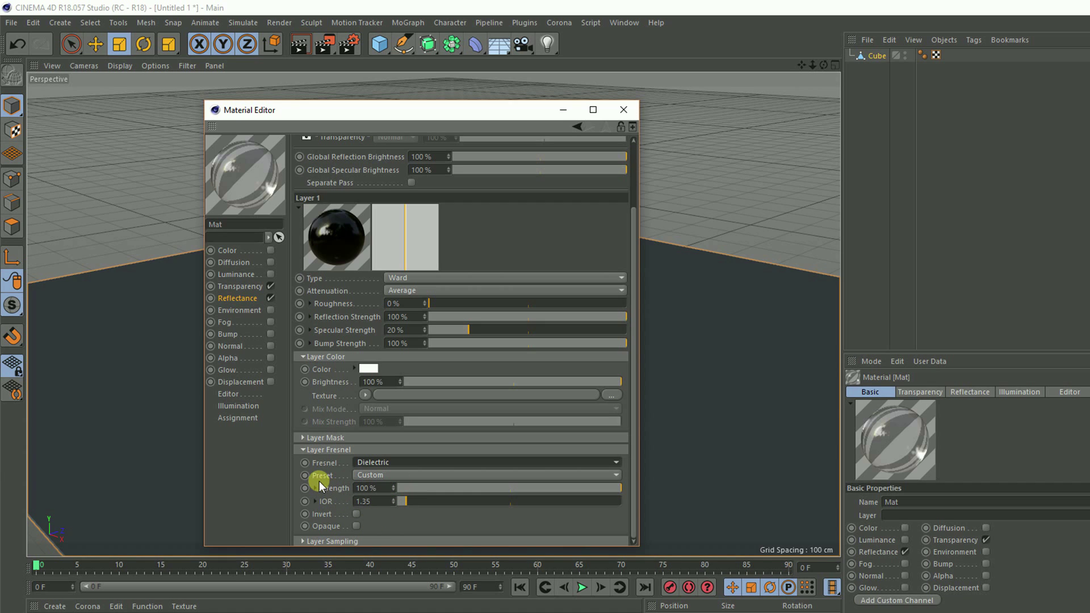
left_click(381, 477)
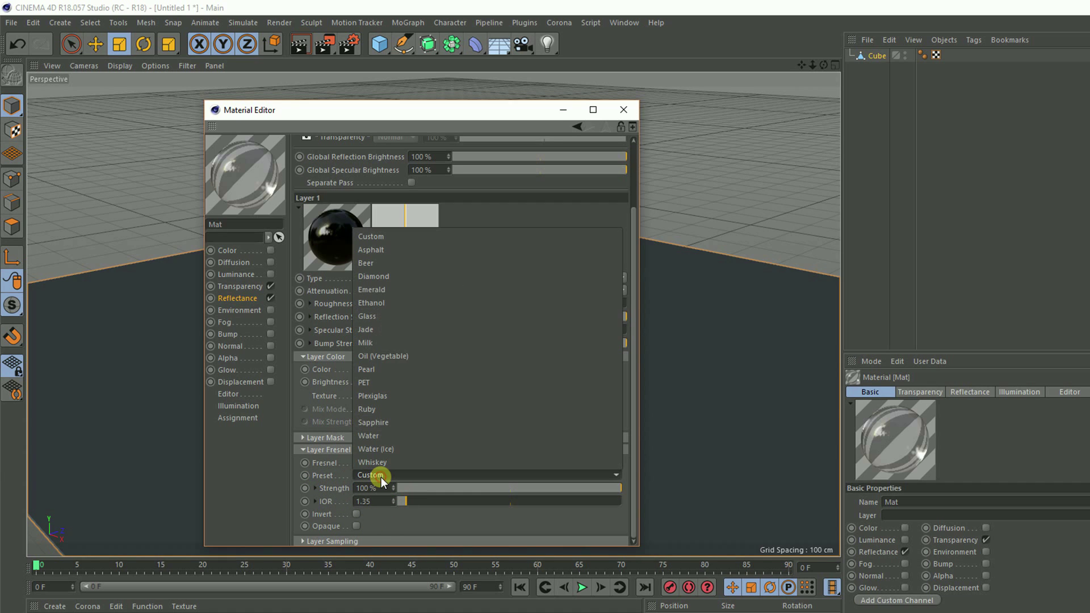
left_click(397, 449)
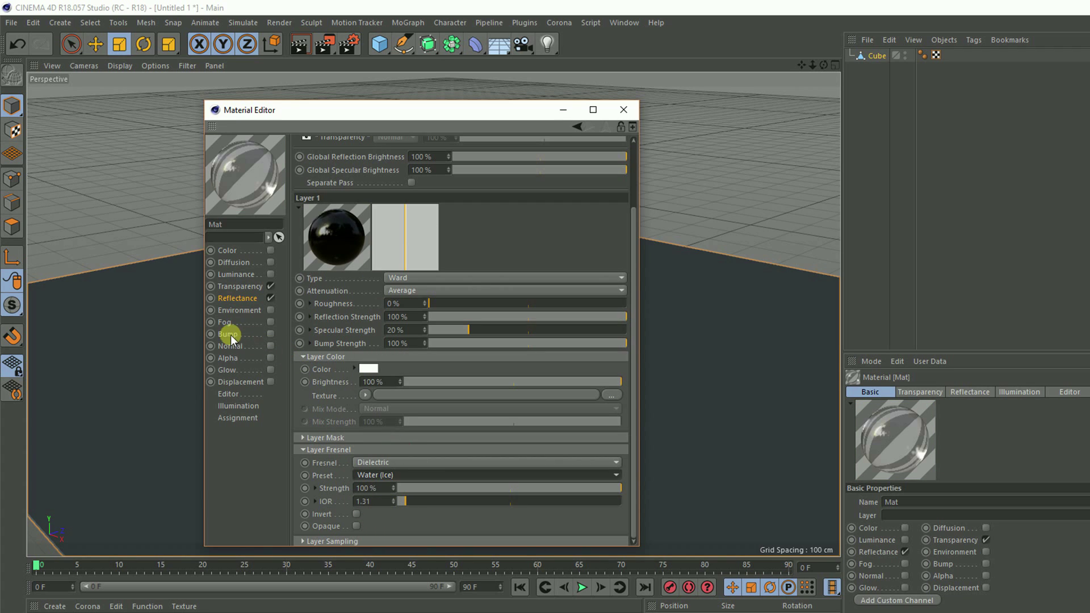
Step: Enable the Bump channel with a Noise shader as its texture
left_click(270, 334)
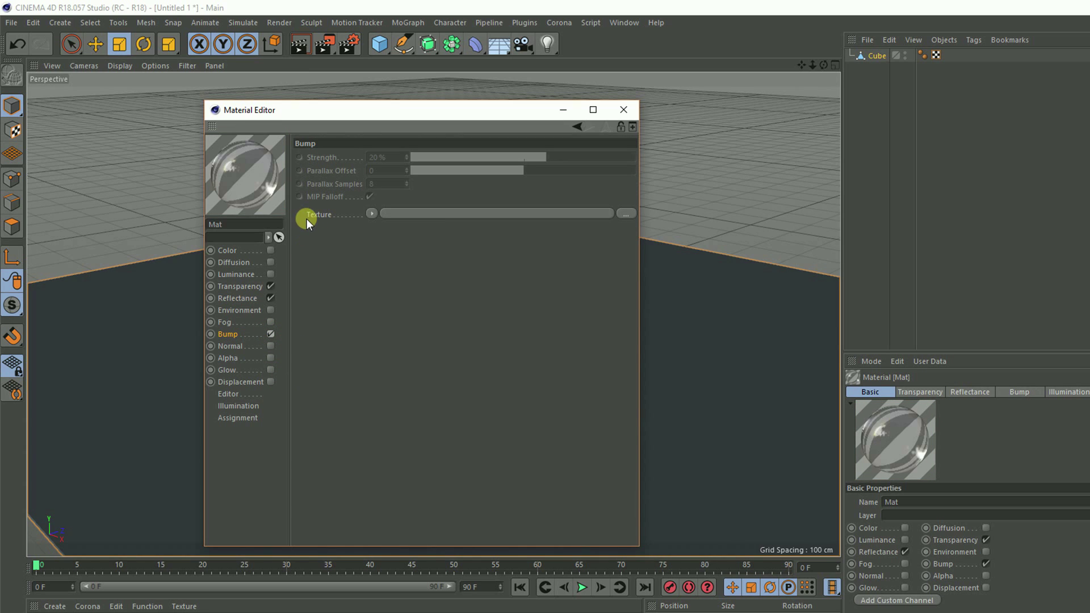
left_click(371, 213)
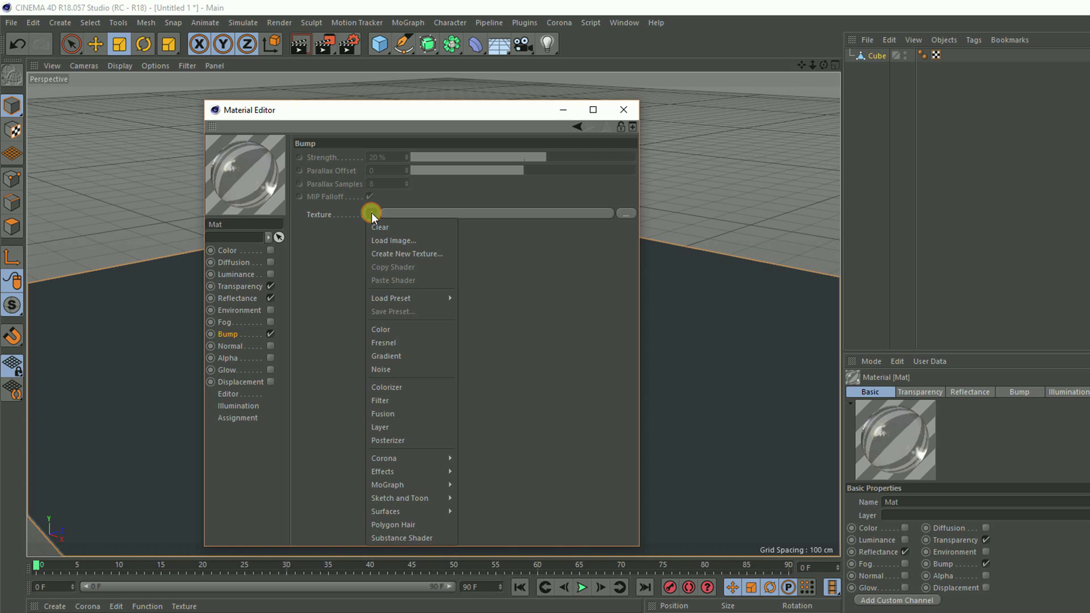
left_click(402, 369)
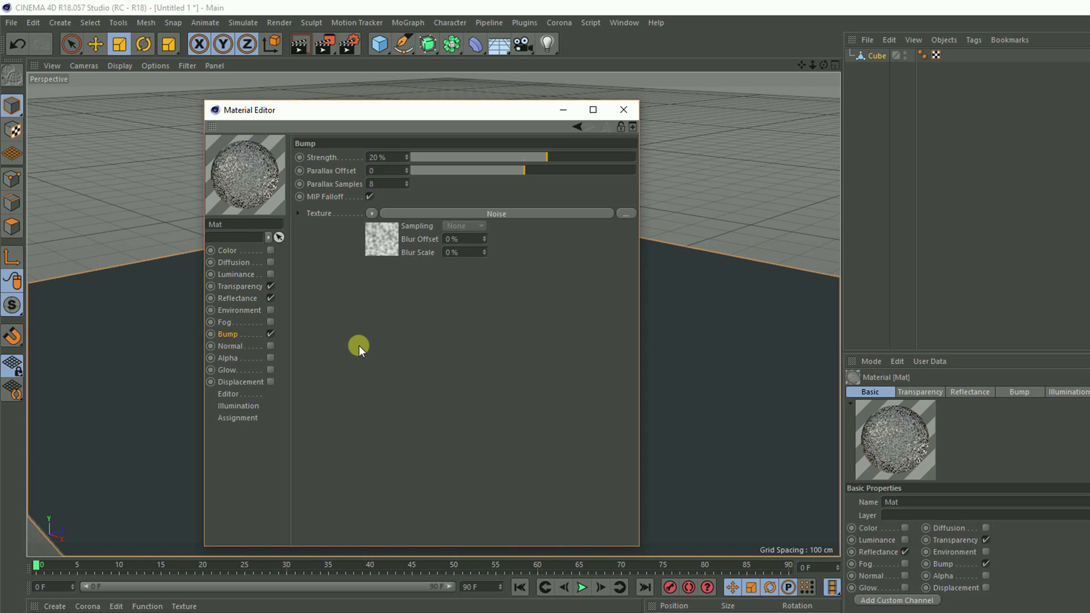
Step: Set the bump noise to Displaced Turbulence with 400% global scale
left_click(391, 231)
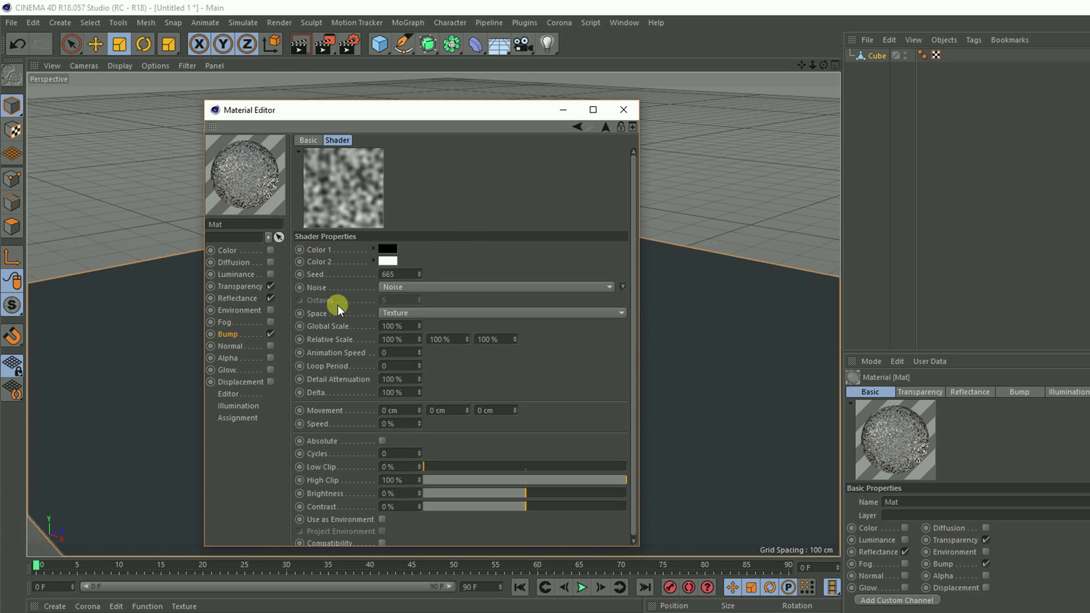
left_click(421, 287)
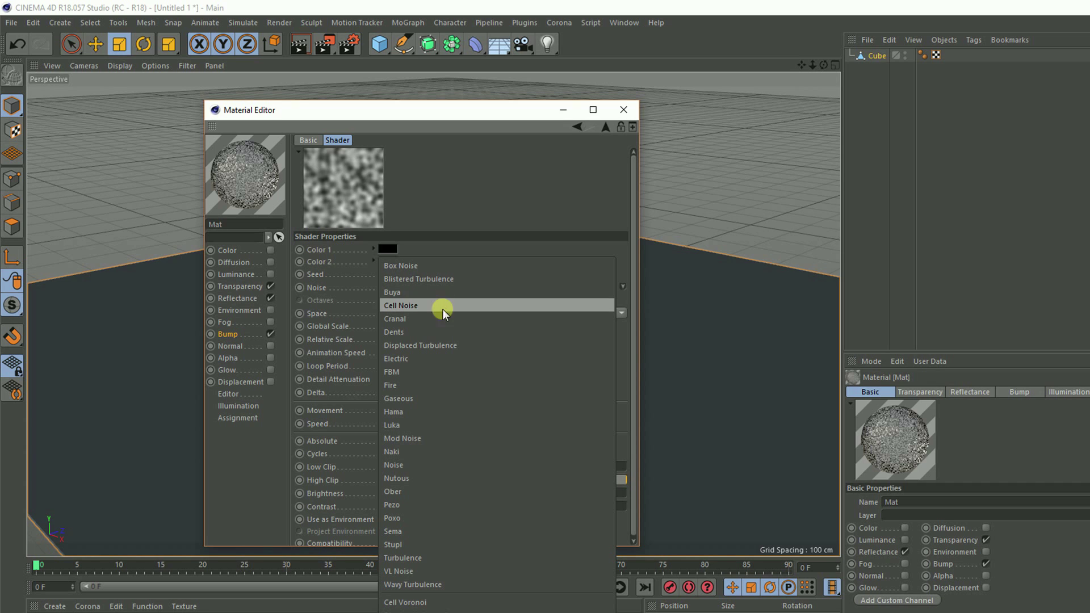
left_click(468, 348)
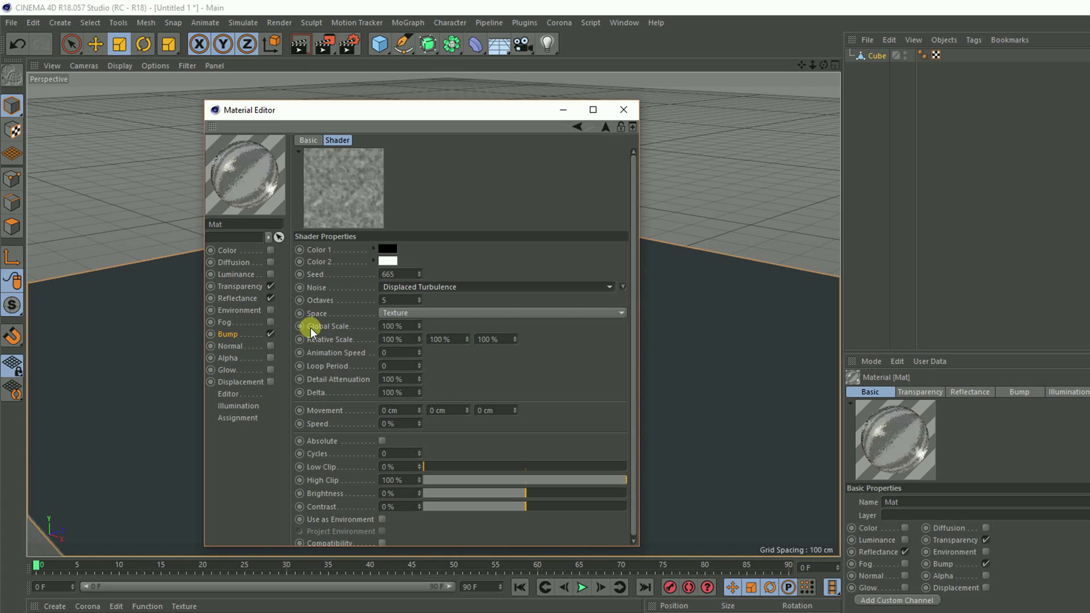
left_click(404, 325)
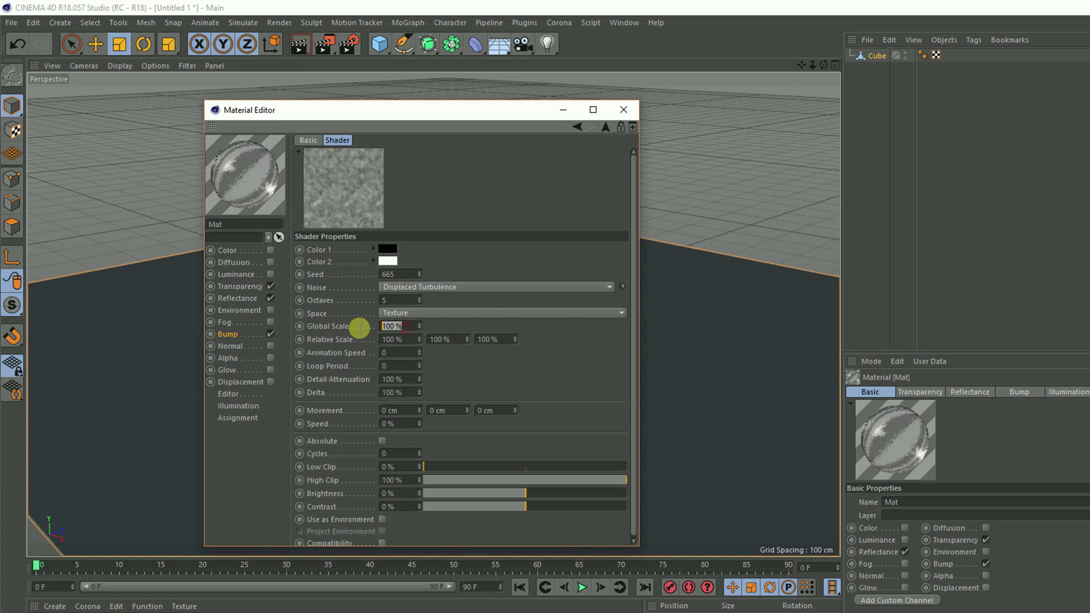
type("400")
key("Return")
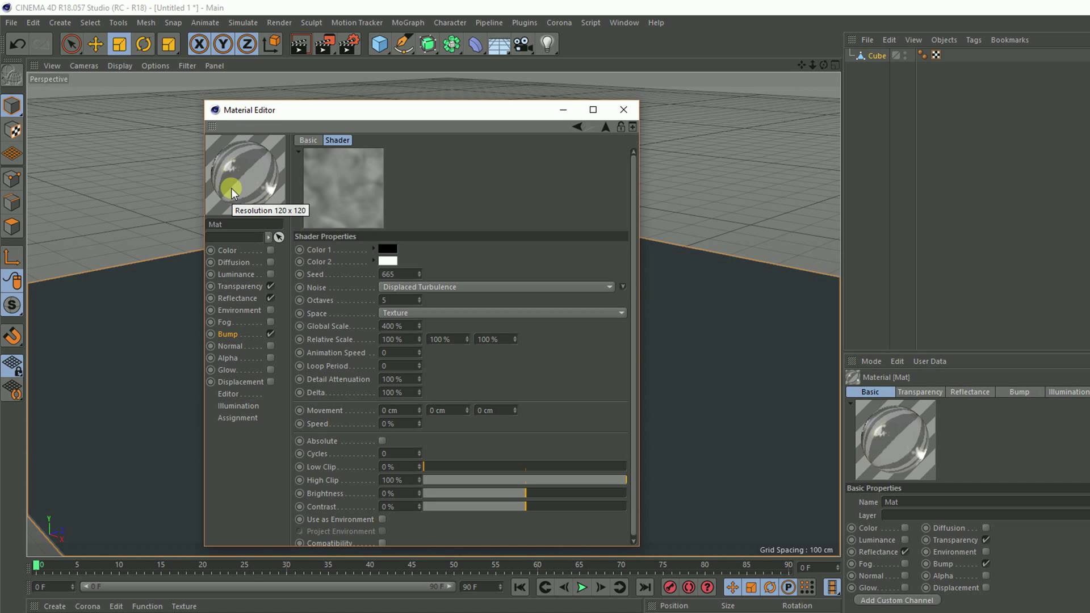
Step: Close the Material Editor and drag the Mat material onto the flat slab
left_click(622, 110)
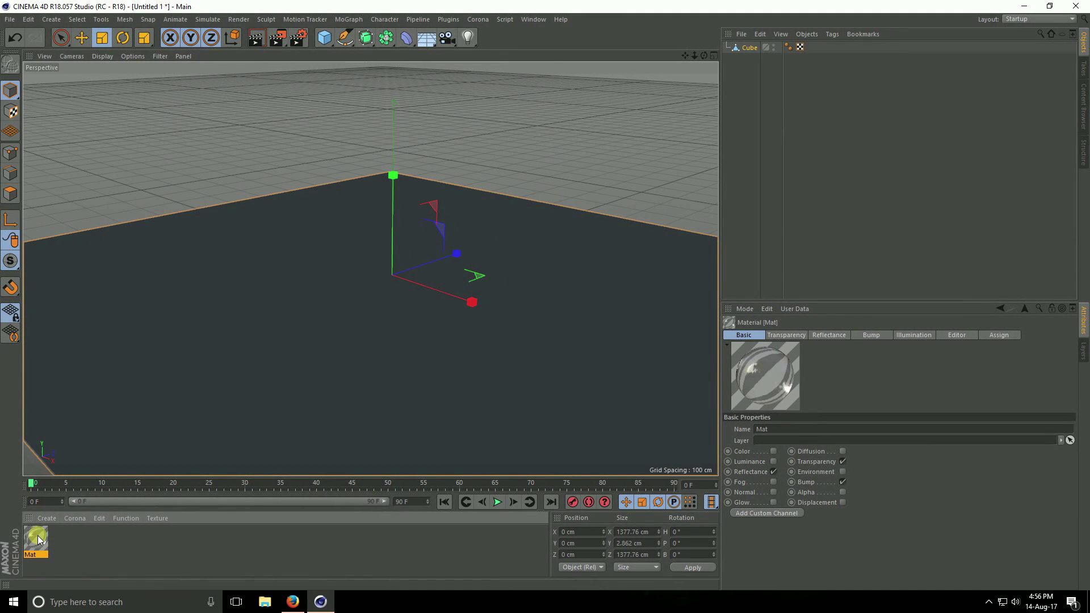
left_click_drag(36, 537, 261, 330)
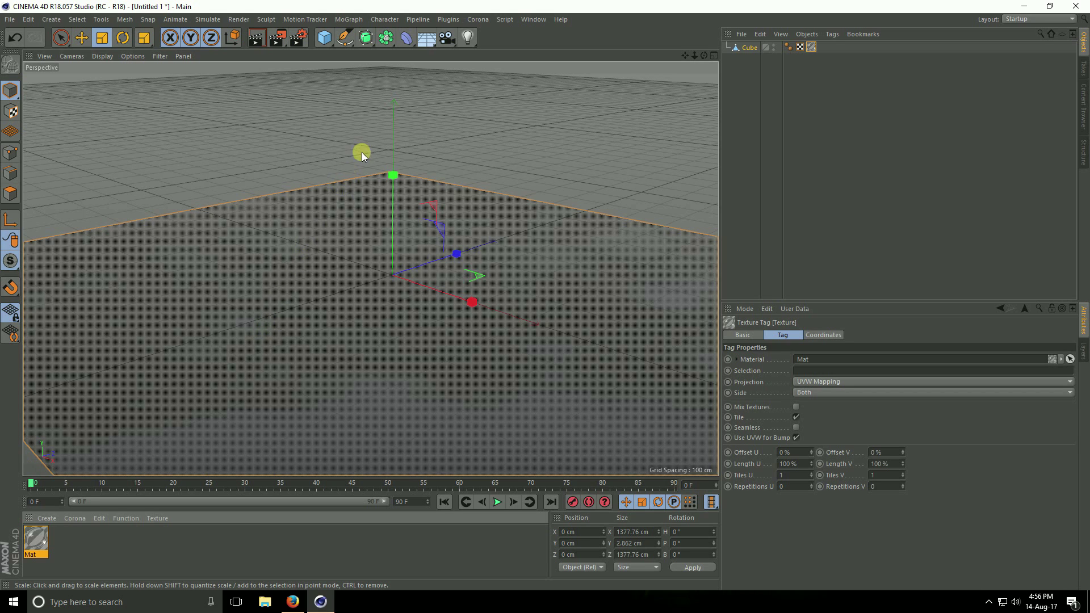
Step: Add a Sky with a Compositing tag, Cast Shadows and Seen by Camera off
left_click(427, 37)
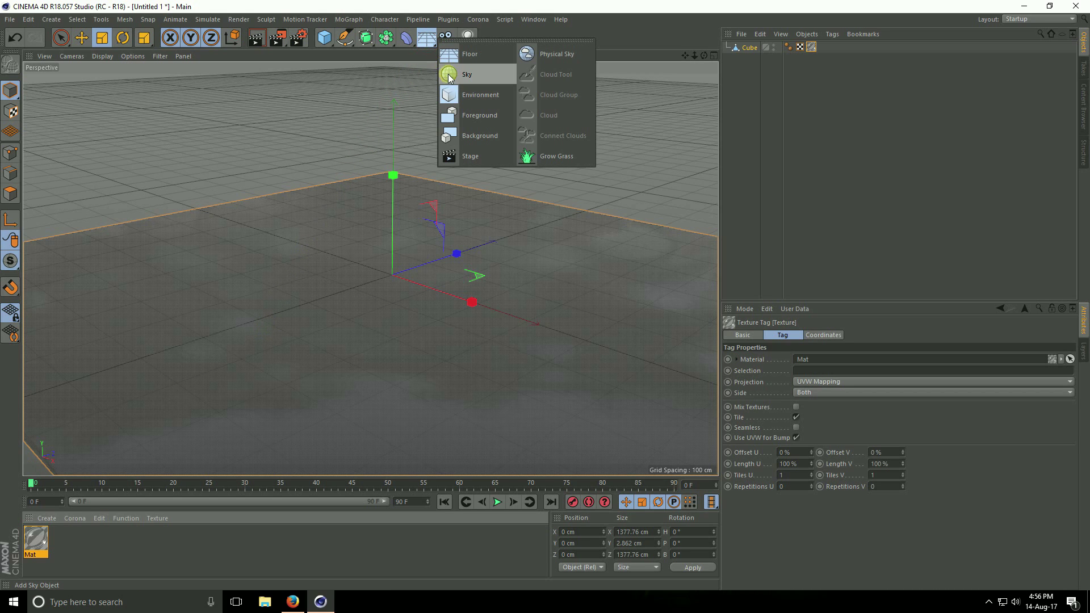
left_click(451, 80)
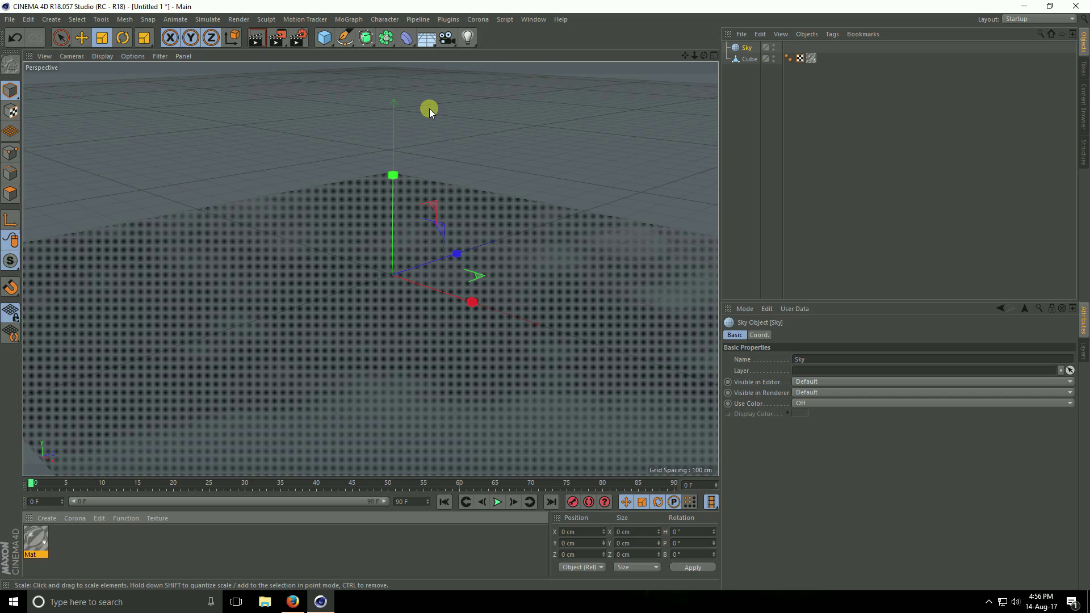
right_click(747, 51)
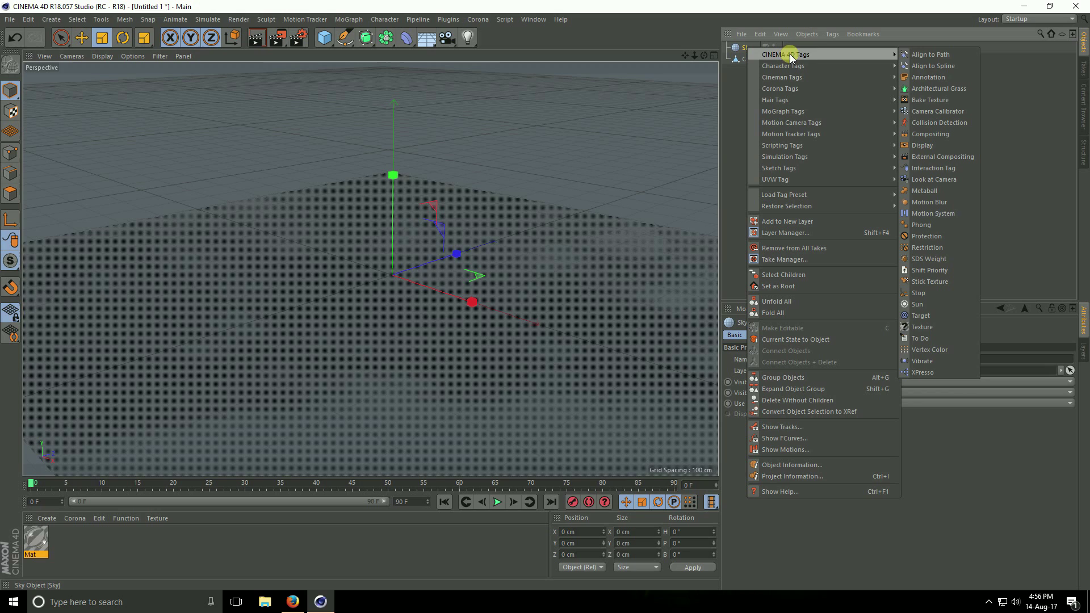
mouse_move(785, 54)
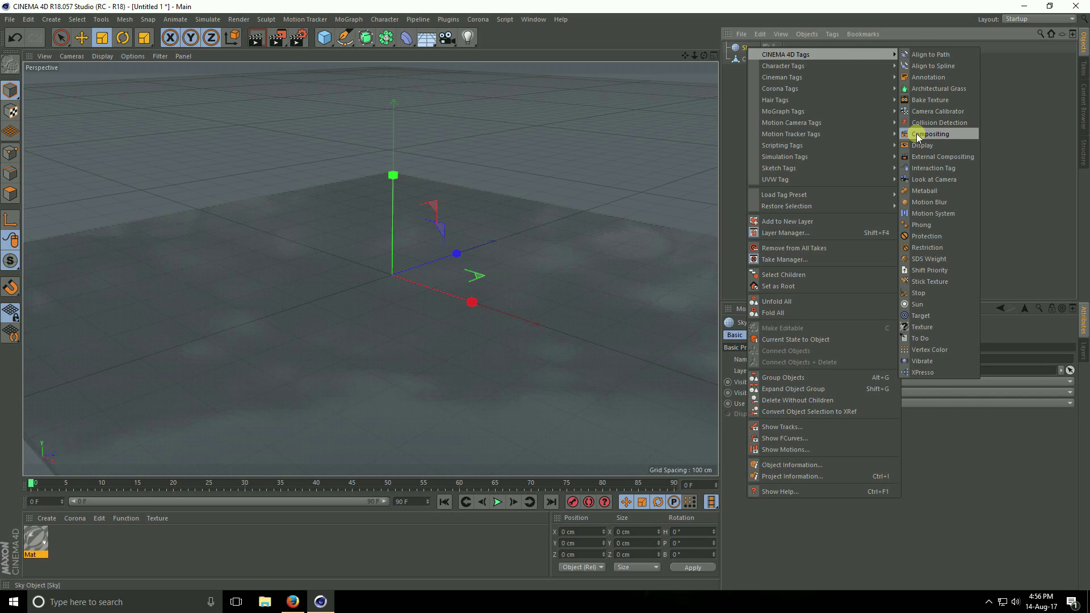
left_click(952, 133)
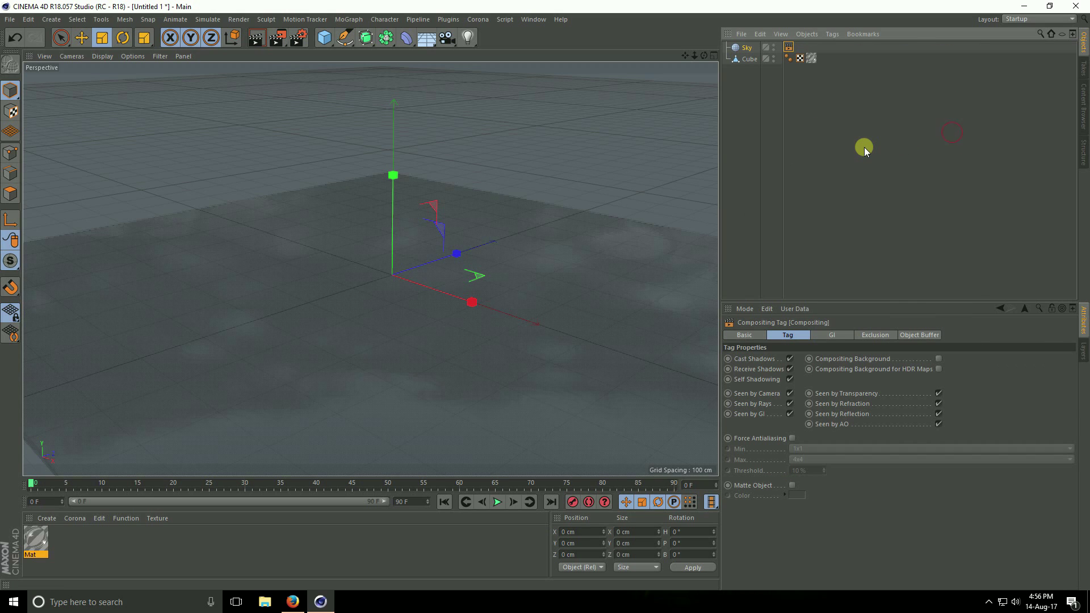
left_click(790, 359)
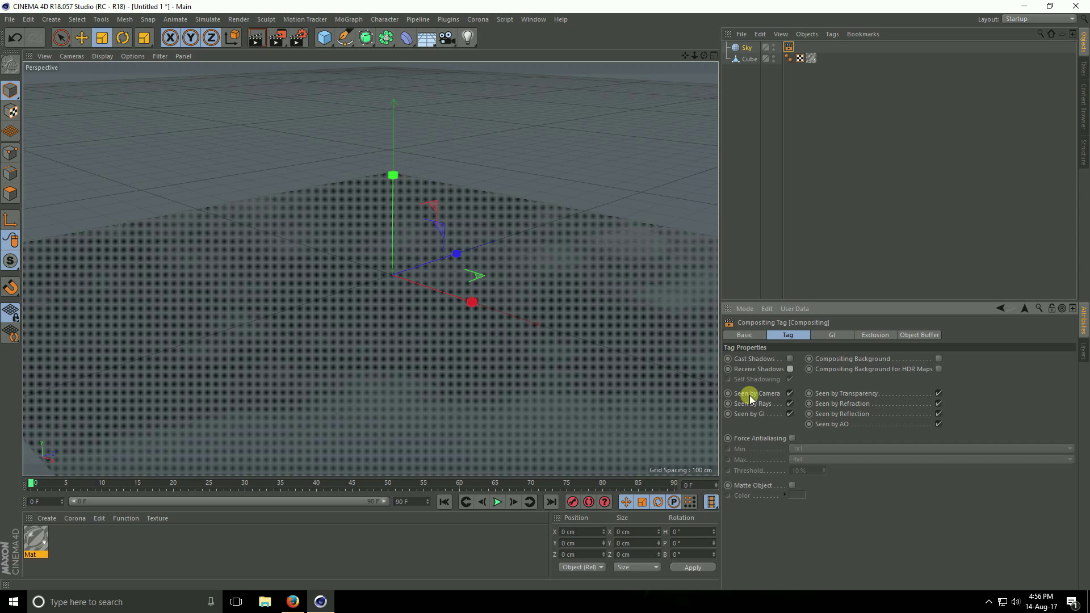
left_click(790, 393)
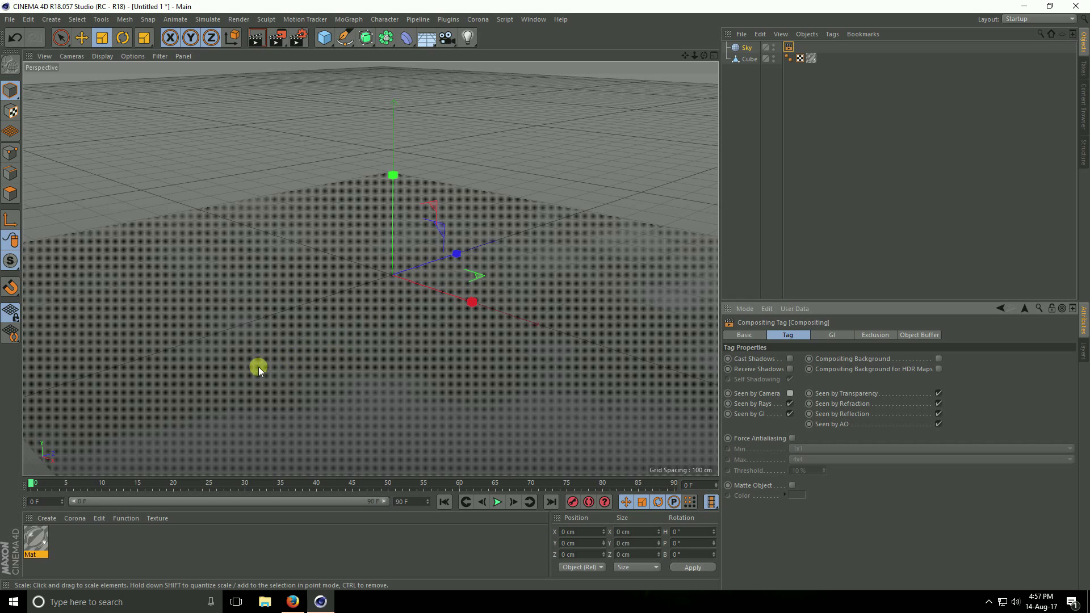
Step: Load the Cloudy Park 02 HDRI material preset and disable its Reflectance, keeping only luminance
left_click(48, 519)
mouse_move(78, 494)
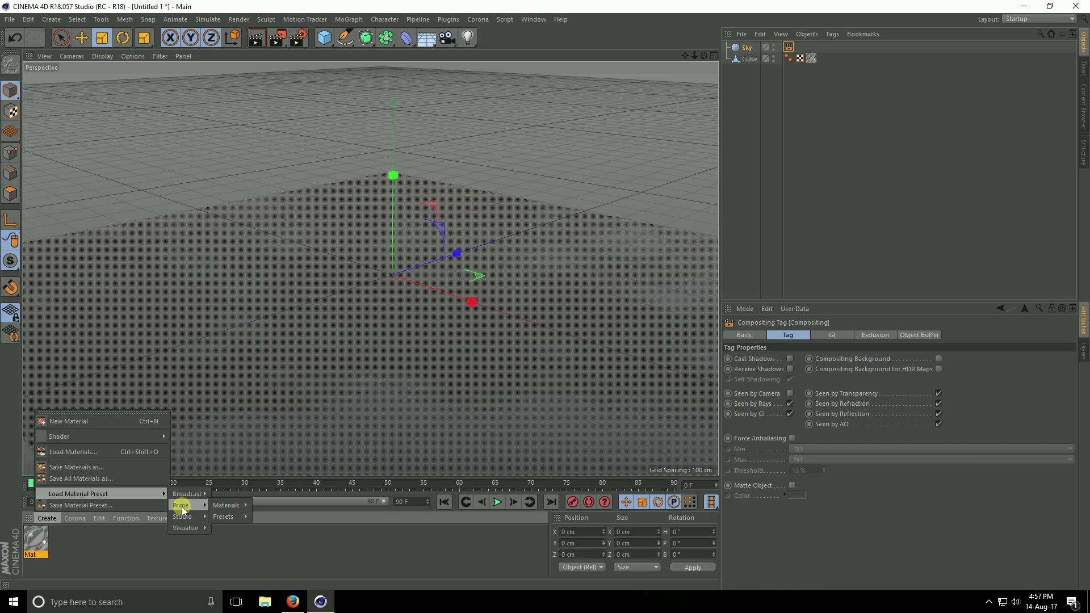
mouse_move(180, 505)
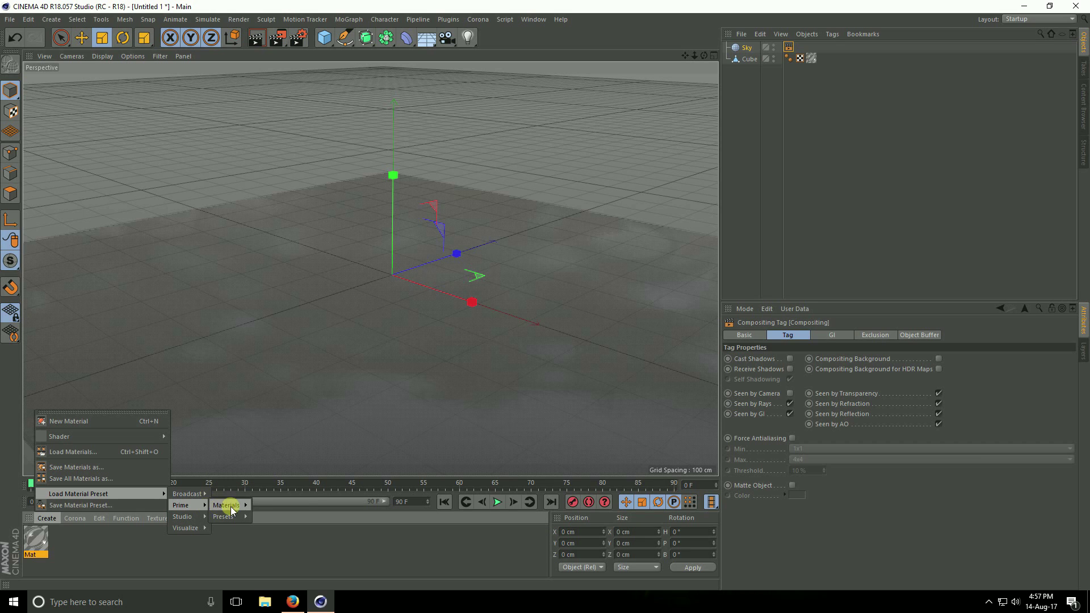
mouse_move(223, 516)
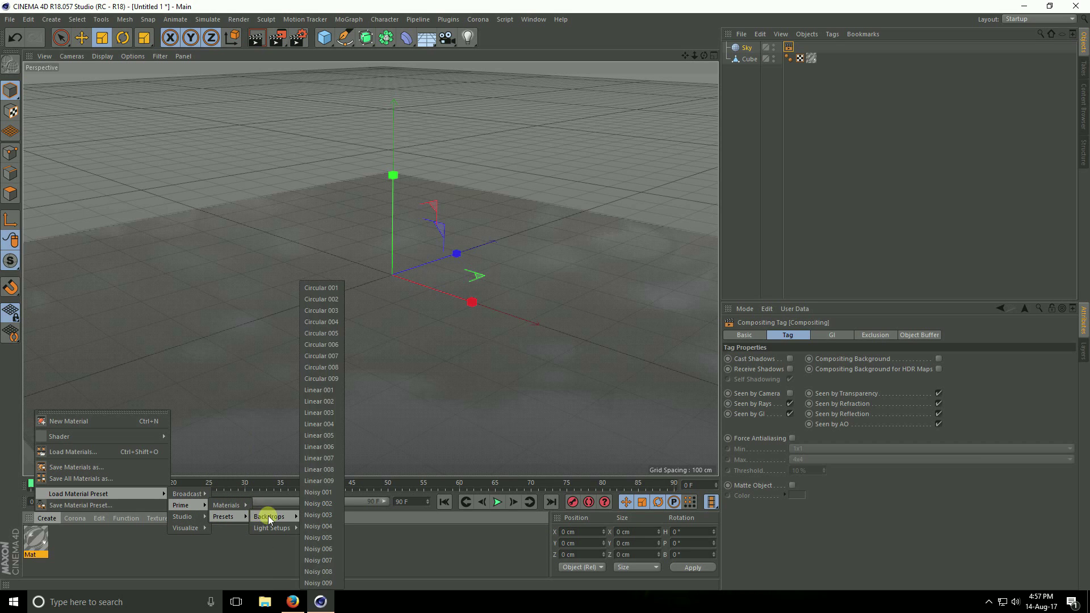
mouse_move(272, 528)
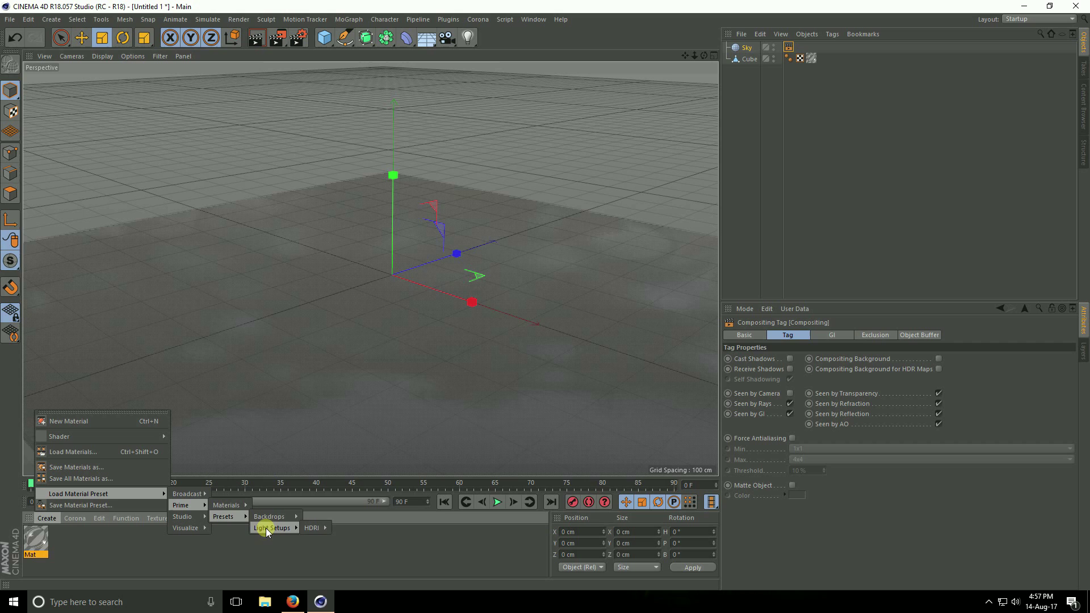
mouse_move(311, 528)
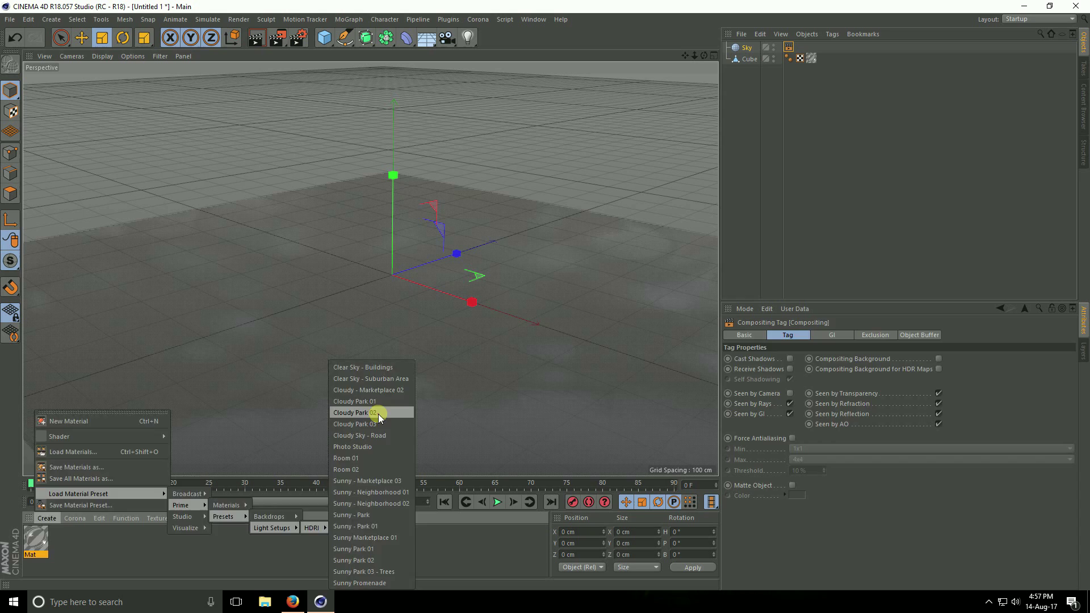
left_click(378, 414)
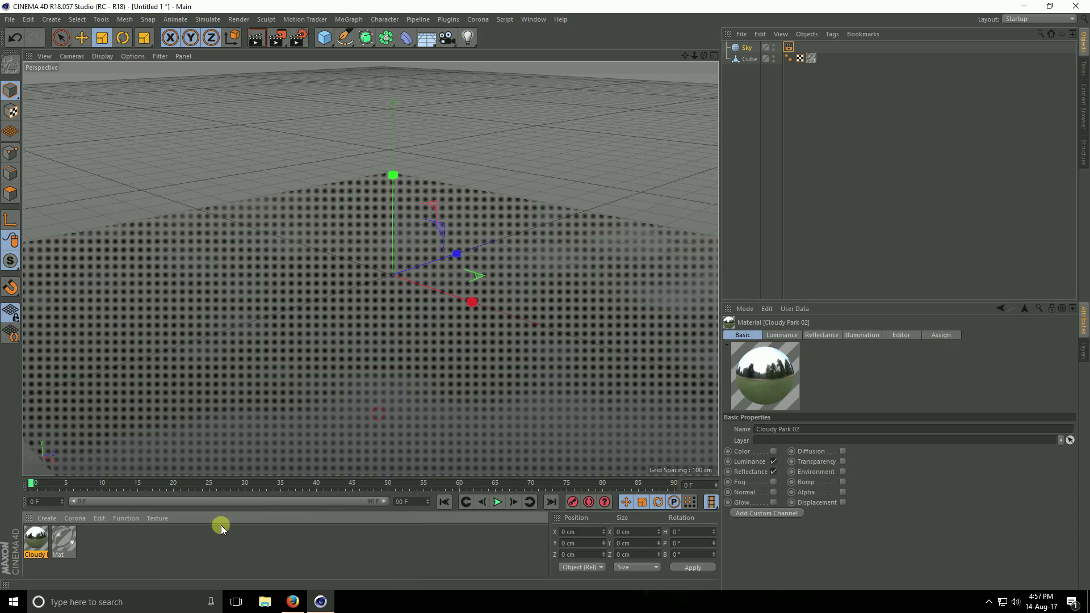
double_click(36, 539)
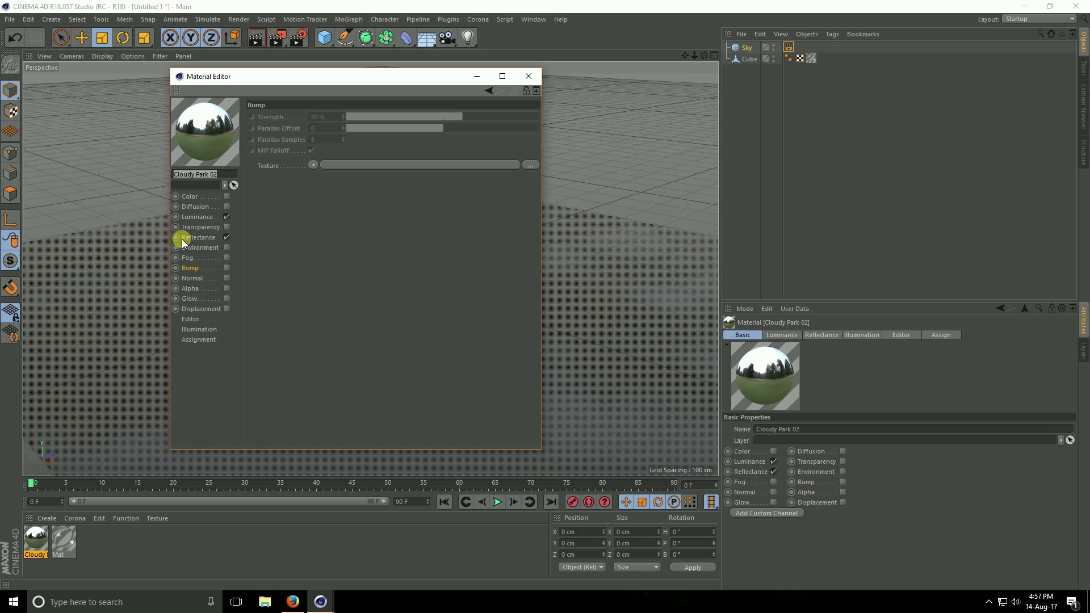
left_click(226, 237)
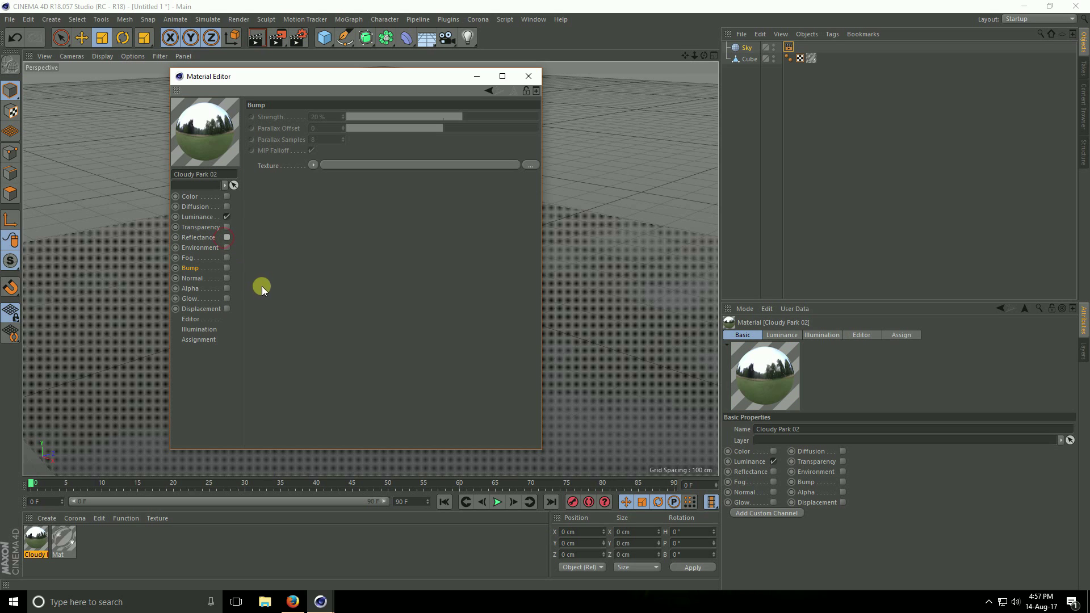
left_click(199, 218)
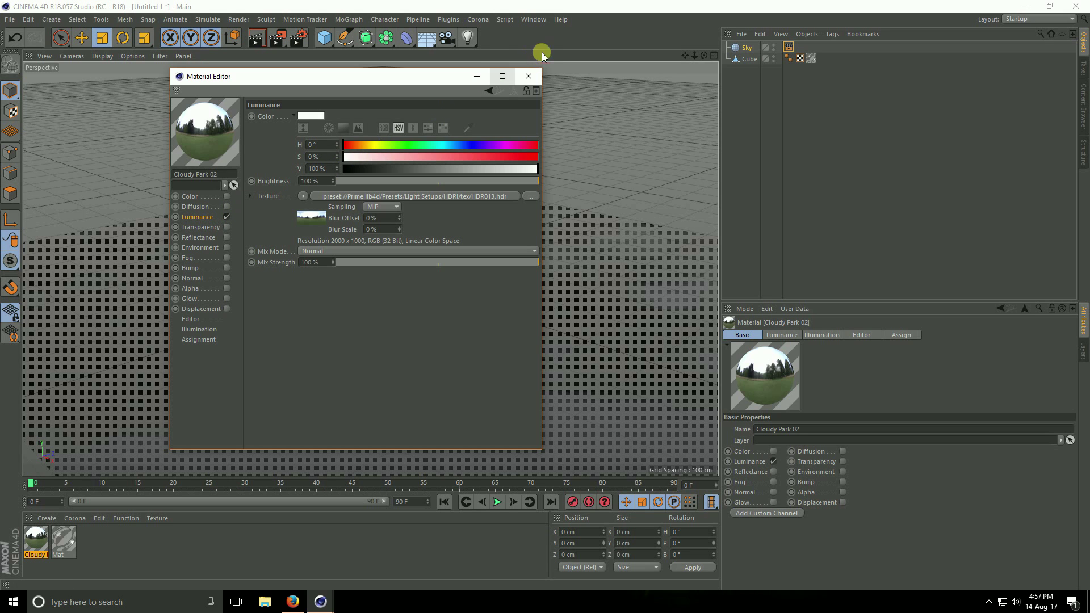
left_click(533, 74)
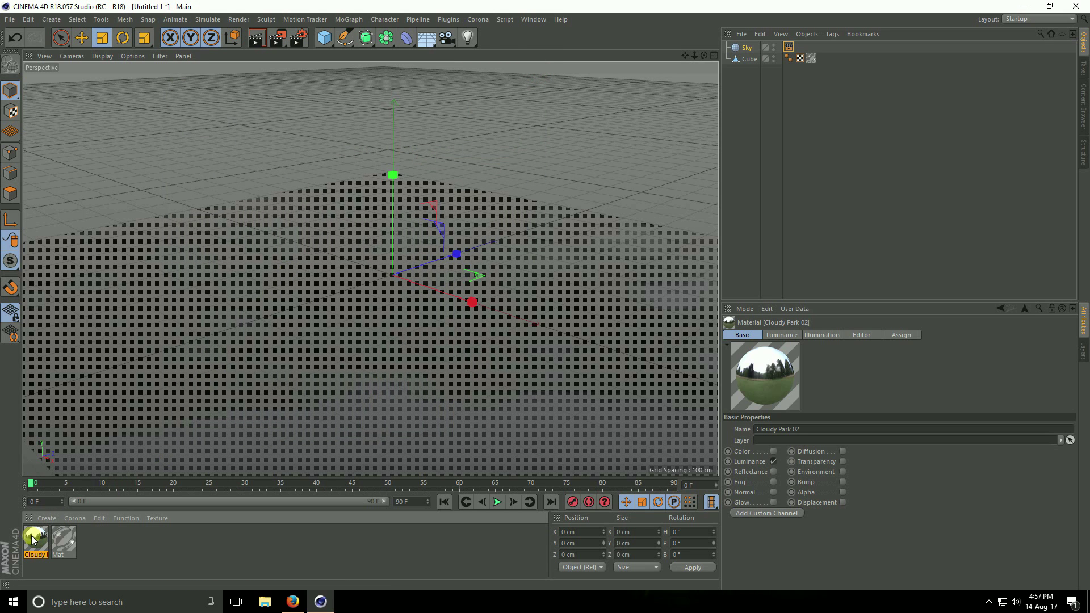
Step: Apply Cloudy Park 02 to the Sky and orbit the view to look down from higher
left_click_drag(36, 540, 505, 250)
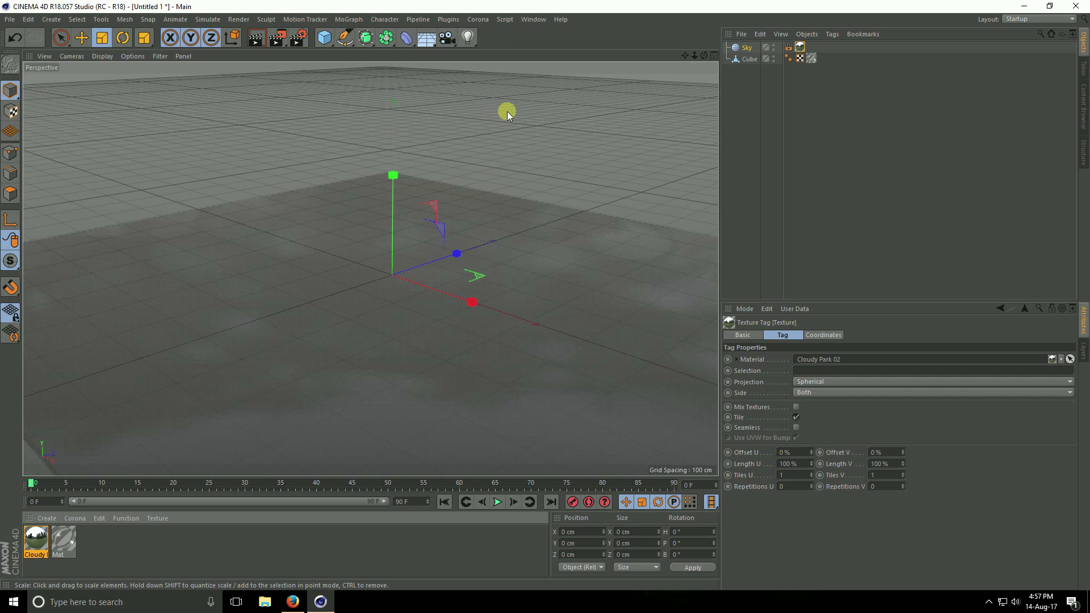
mouse_move(511, 149)
left_mouse_down("alt")
mouse_move(489, 76)
mouse_move(464, 140)
mouse_move(468, 176)
mouse_move(475, 171)
mouse_move(465, 102)
mouse_move(414, 156)
mouse_move(443, 146)
mouse_move(433, 170)
mouse_move(429, 145)
mouse_move(420, 179)
mouse_move(428, 151)
left_mouse_up("alt")
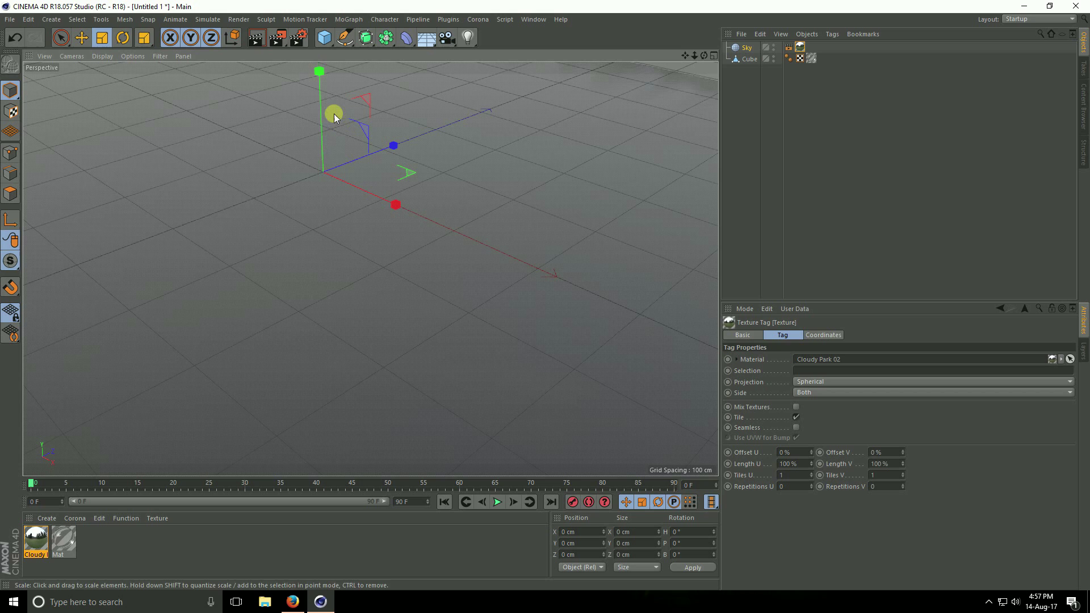
Step: Add Ambient Occlusion and Global Illumination effects in the Render Settings
left_click(298, 39)
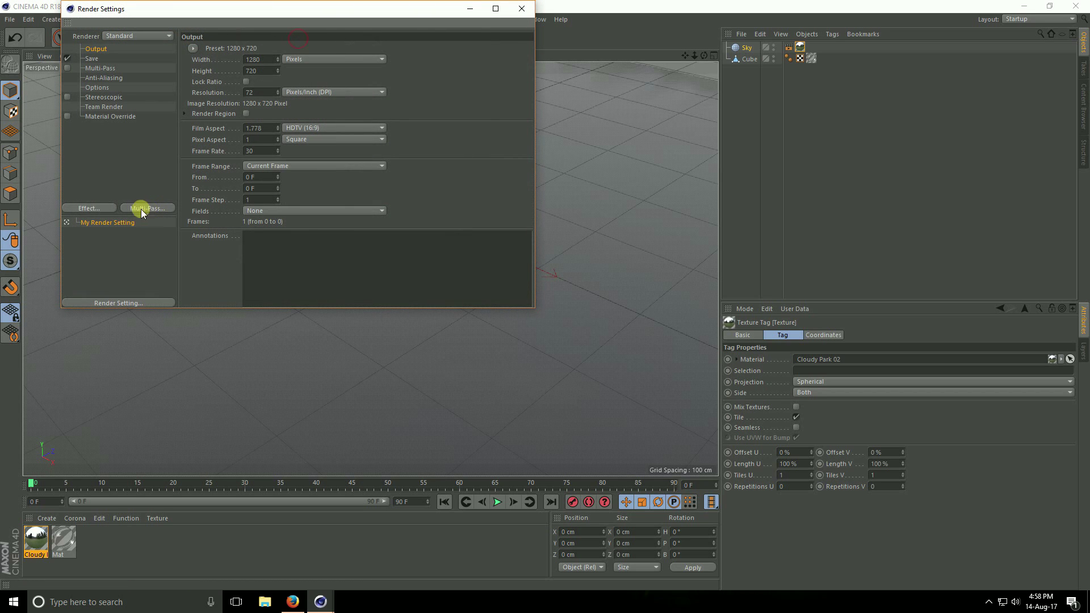
left_click(76, 207)
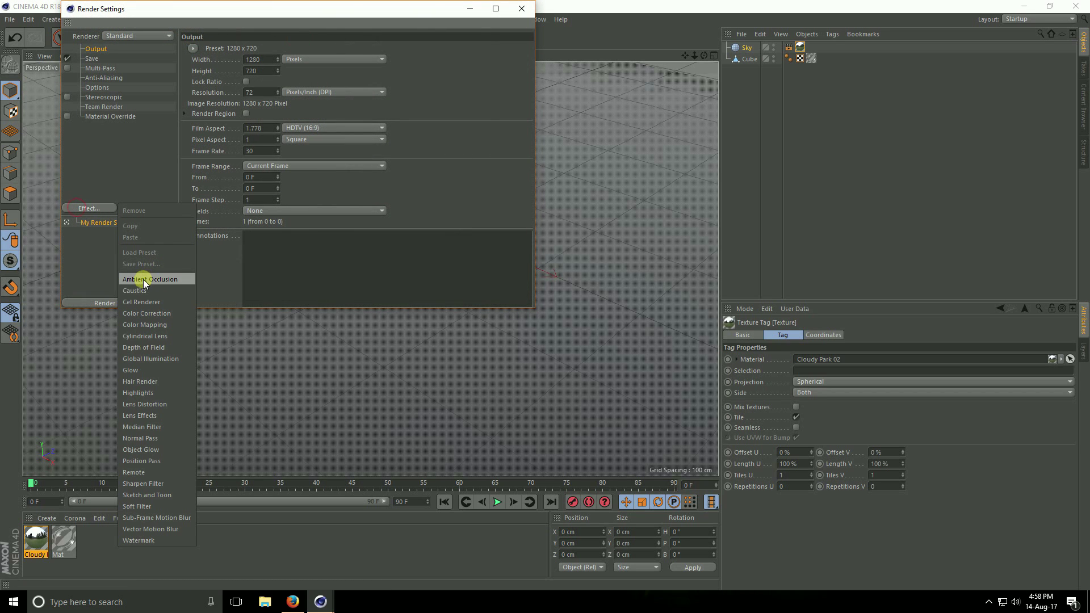
left_click(169, 279)
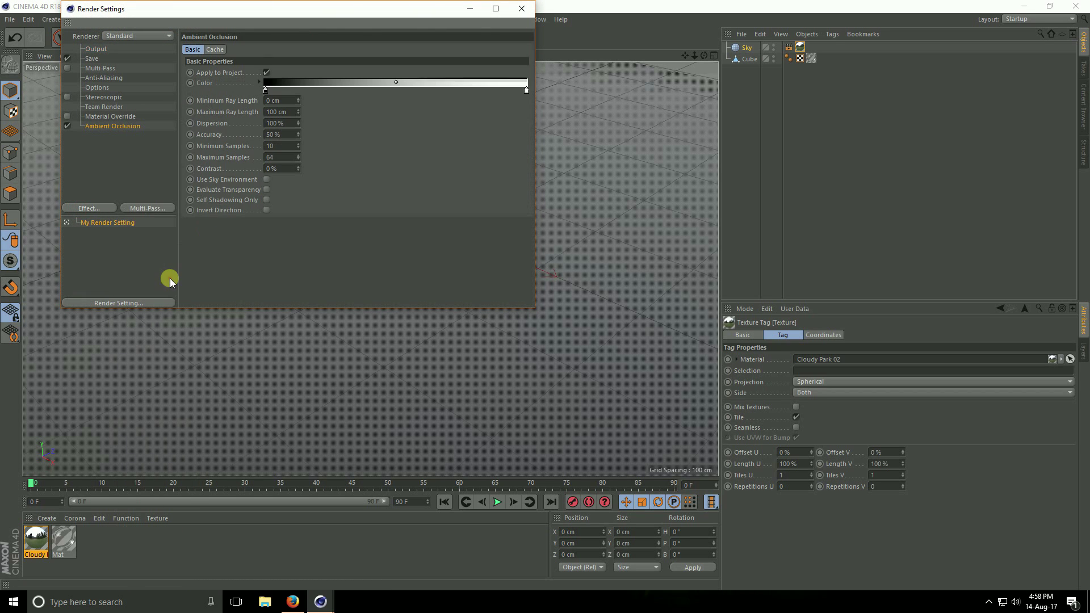
left_click(85, 207)
left_click(136, 347)
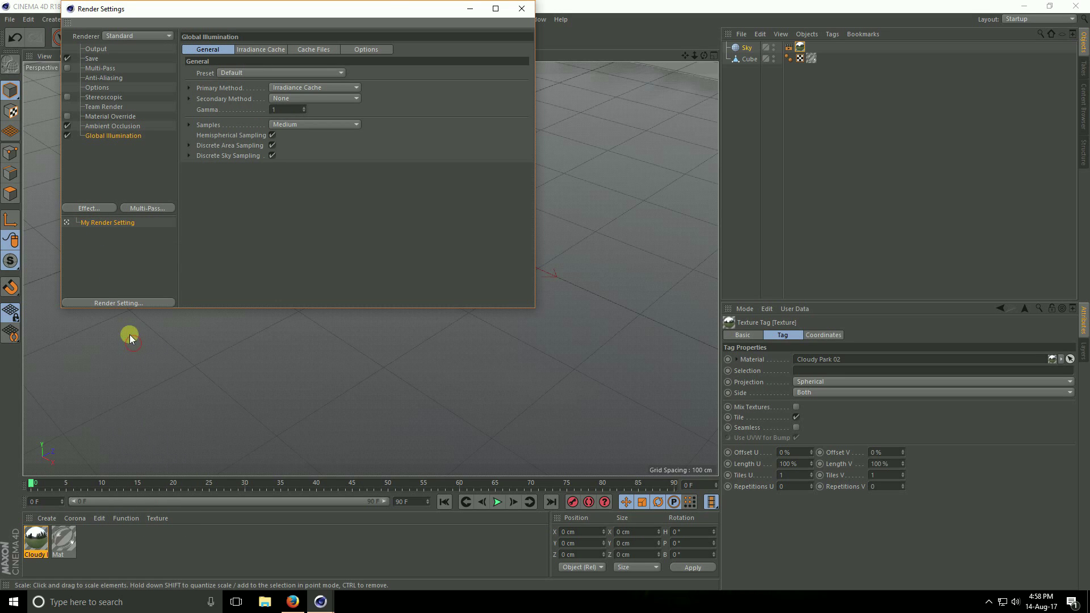
Step: Set anti-aliasing to Best and render the water scene to the Picture Viewer
left_click(104, 79)
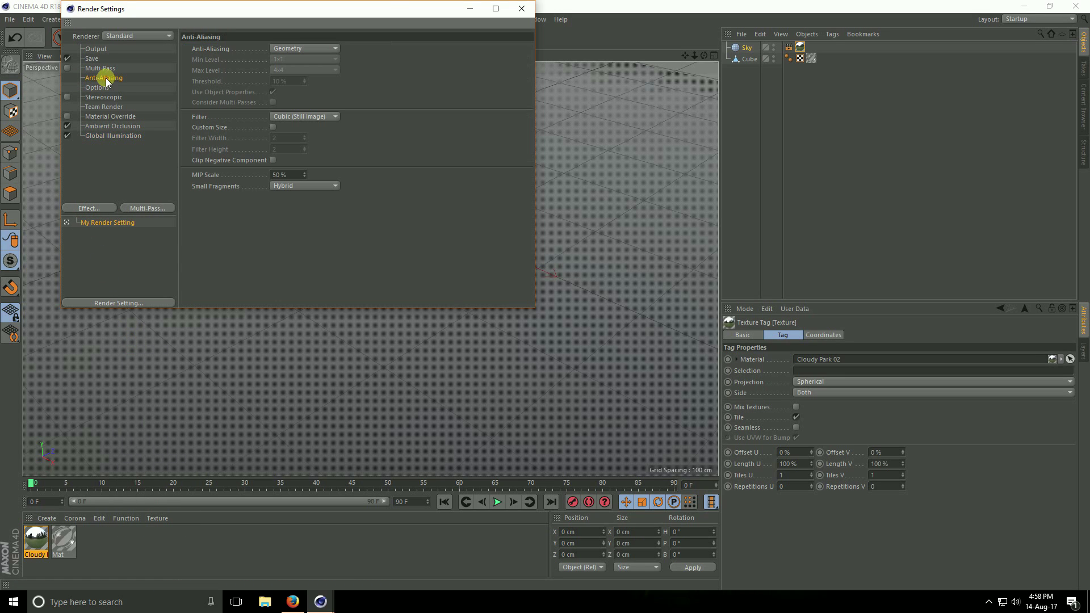
left_click(291, 49)
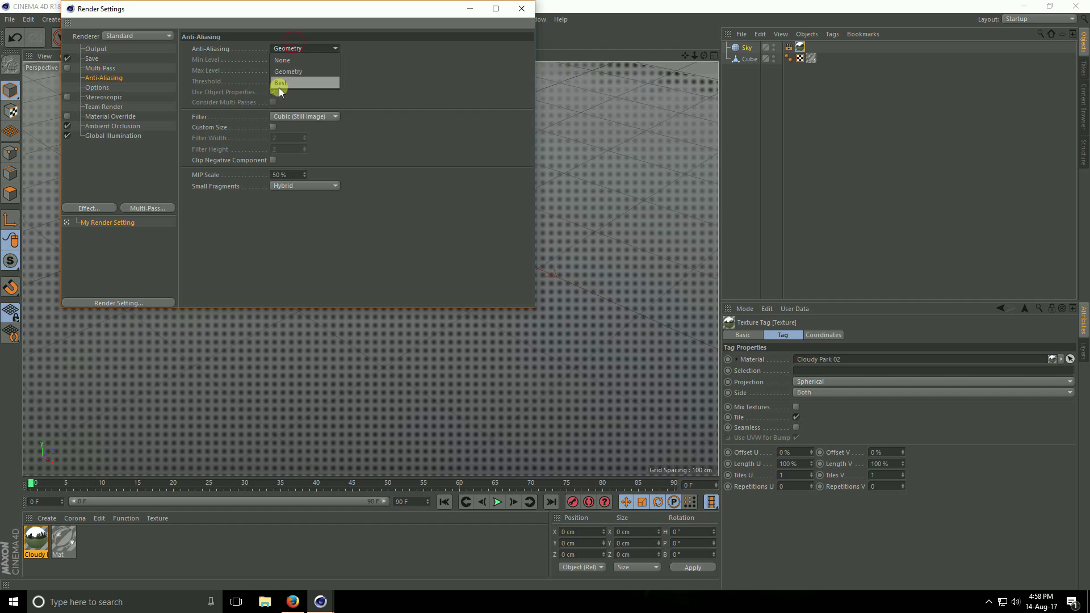
left_click(278, 86)
left_click(521, 9)
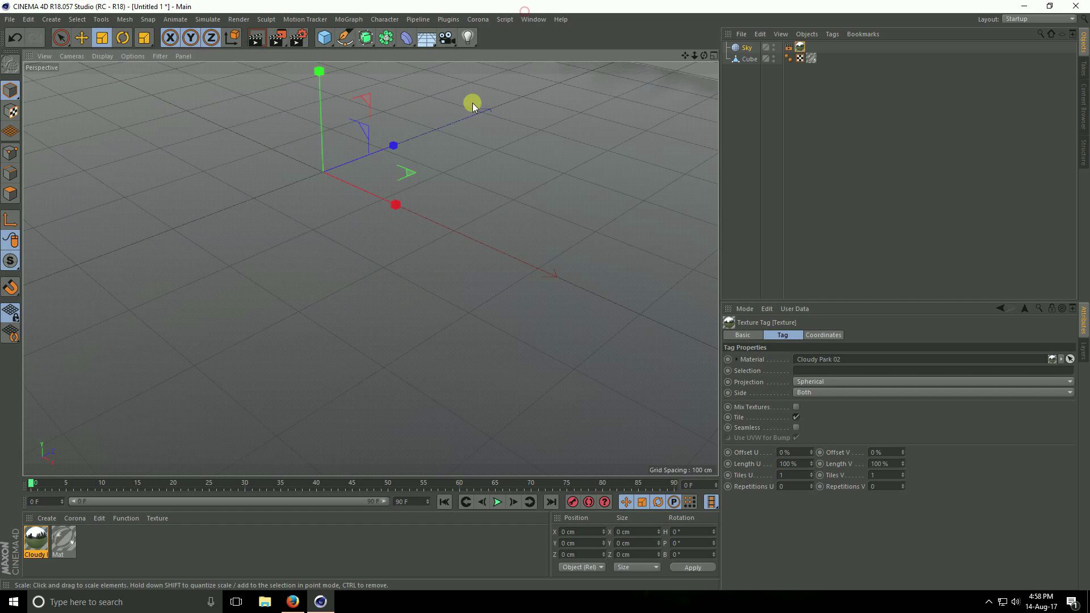
left_click(278, 40)
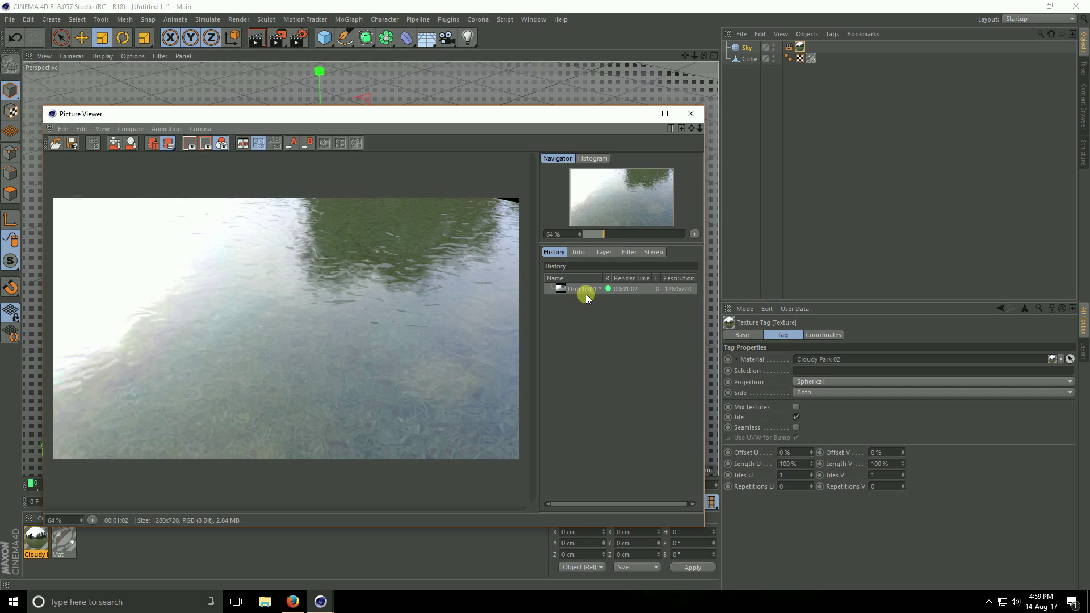
Step: Enable the Picture Viewer filter with Saturation 20% and Contrast 10%
left_click(629, 253)
left_click(546, 276)
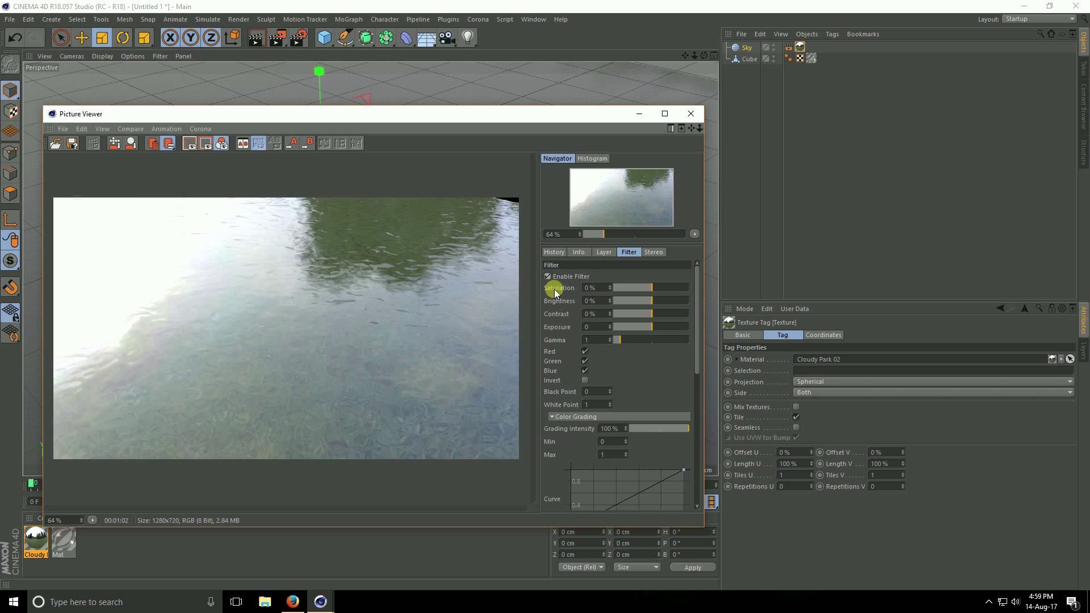
left_click(587, 288)
type("20")
key("Return")
left_click(590, 314)
type("10")
key("Return")
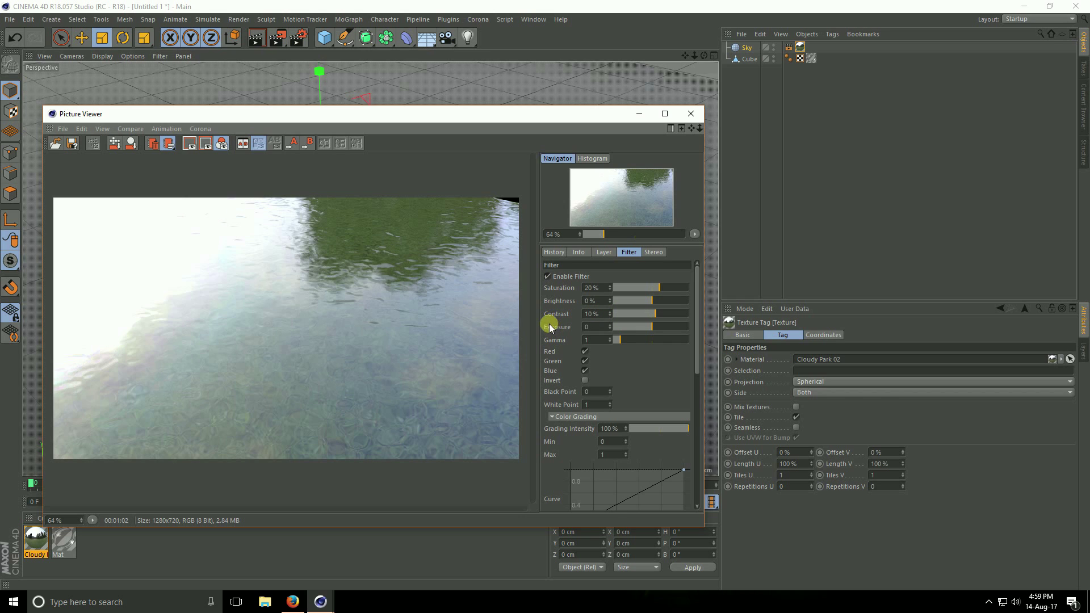
Step: Choose JPEG format at quality 100 with Use Filter enabled for saving
left_click(72, 144)
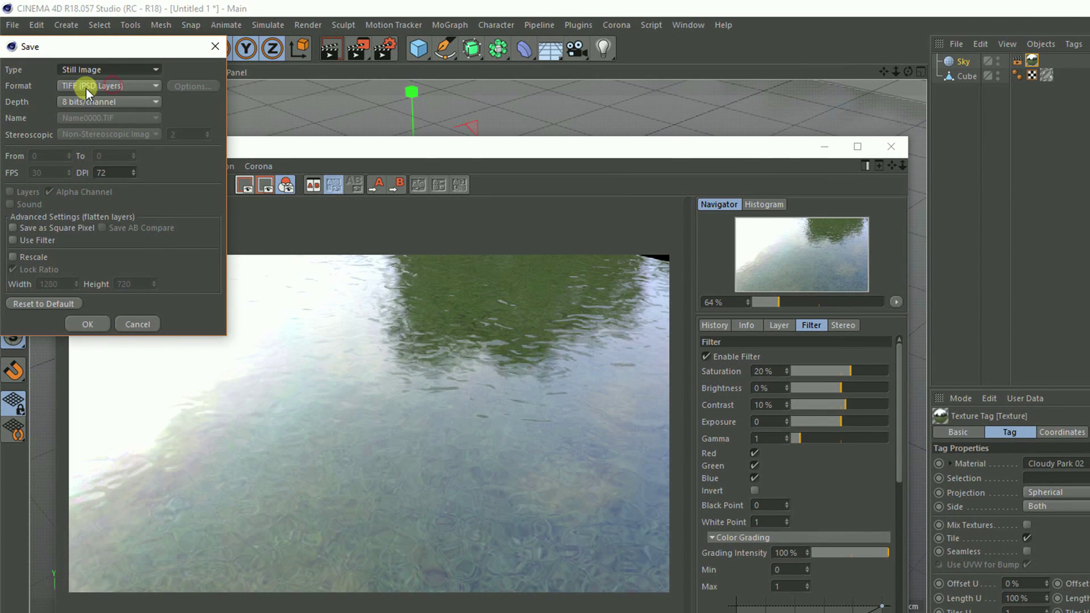
left_click(85, 86)
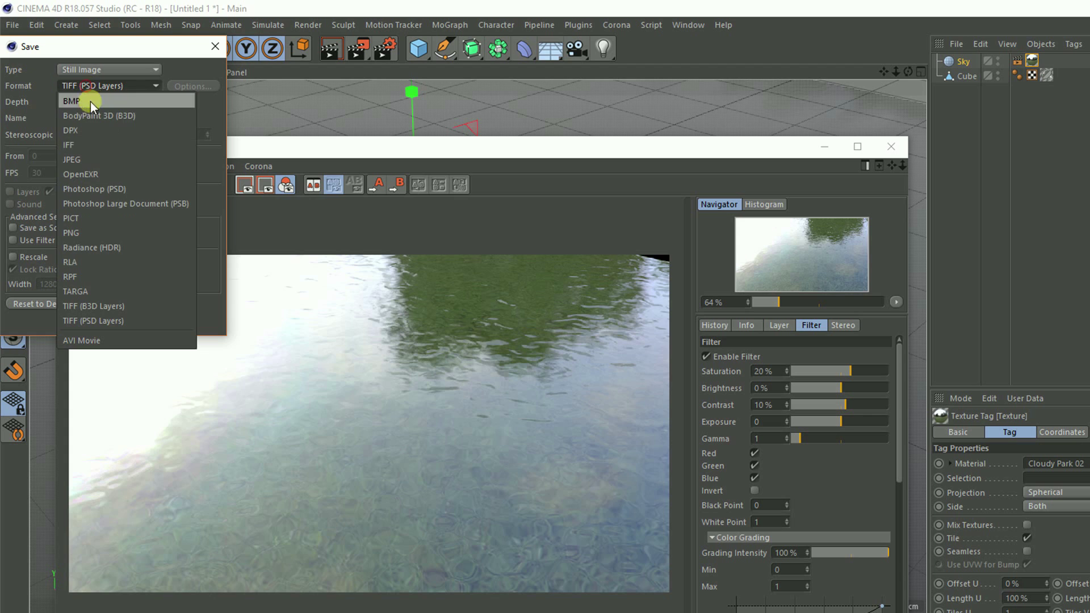
left_click(81, 161)
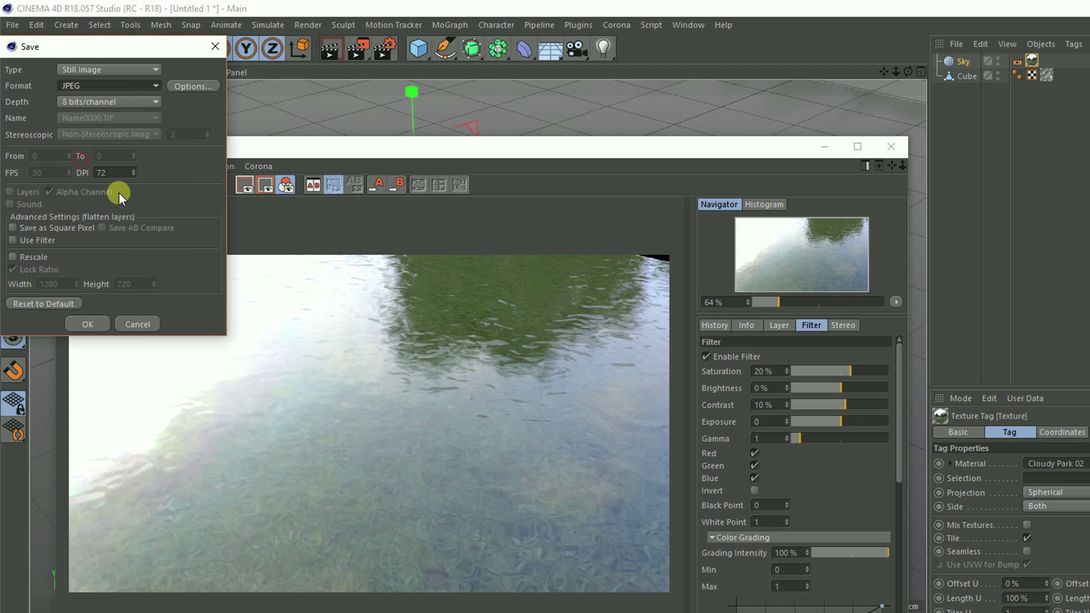
left_click(189, 87)
left_click_drag(224, 83, 278, 83)
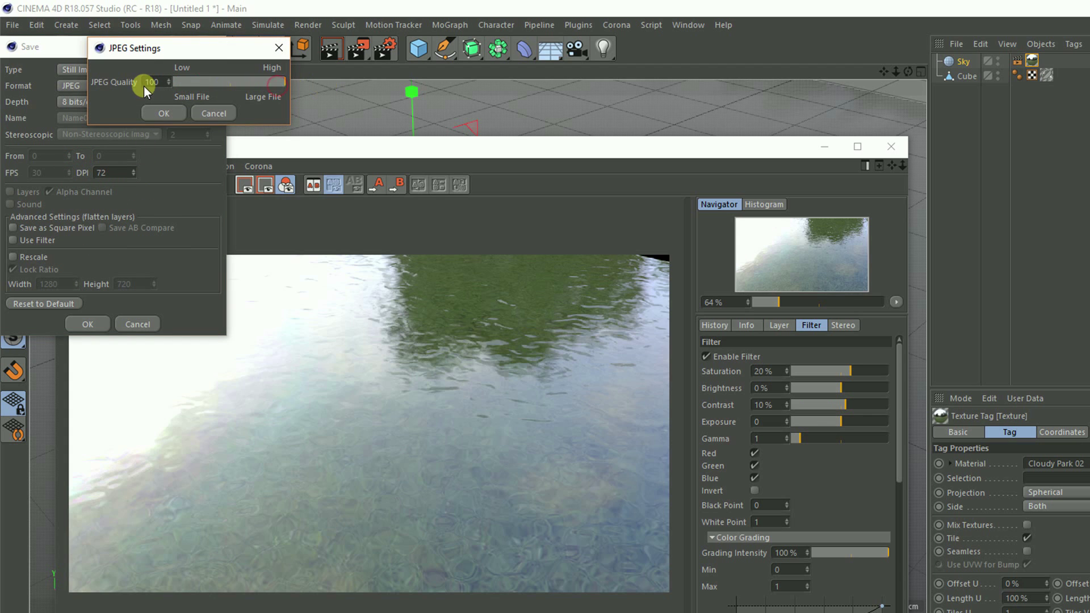
left_click(156, 112)
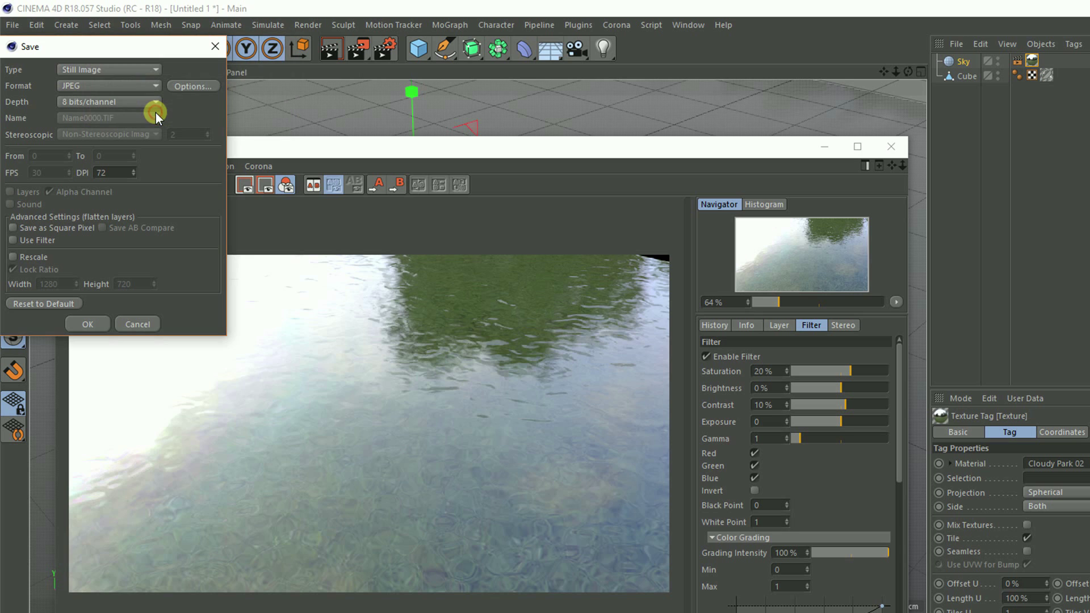
left_click_drag(70, 49, 250, 75)
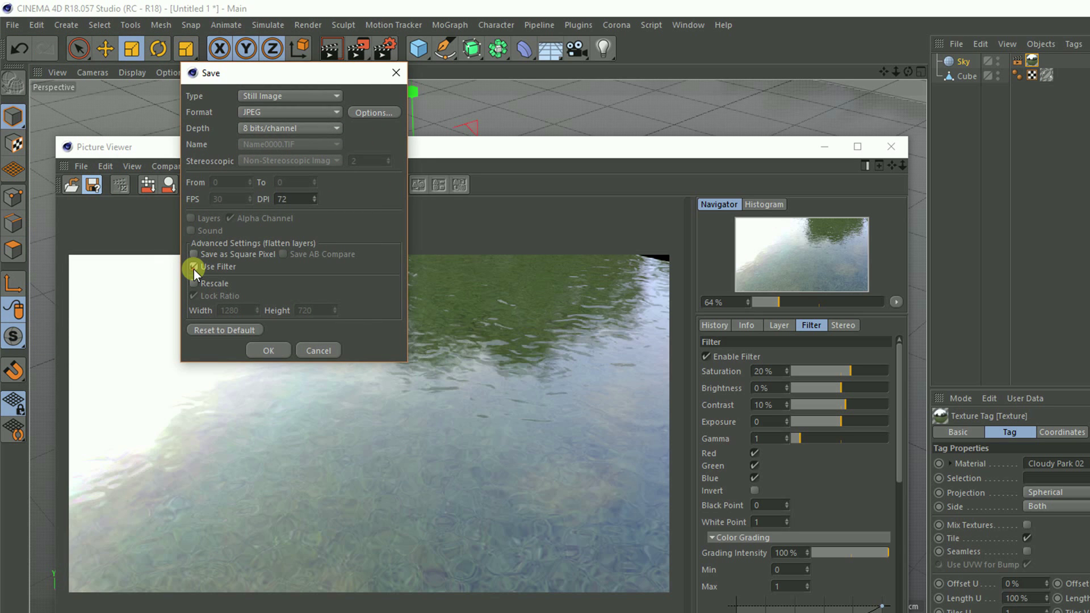
left_click(194, 267)
Step: Save the image to the Desktop as 'water effect' and close the Picture Viewer
left_click(271, 351)
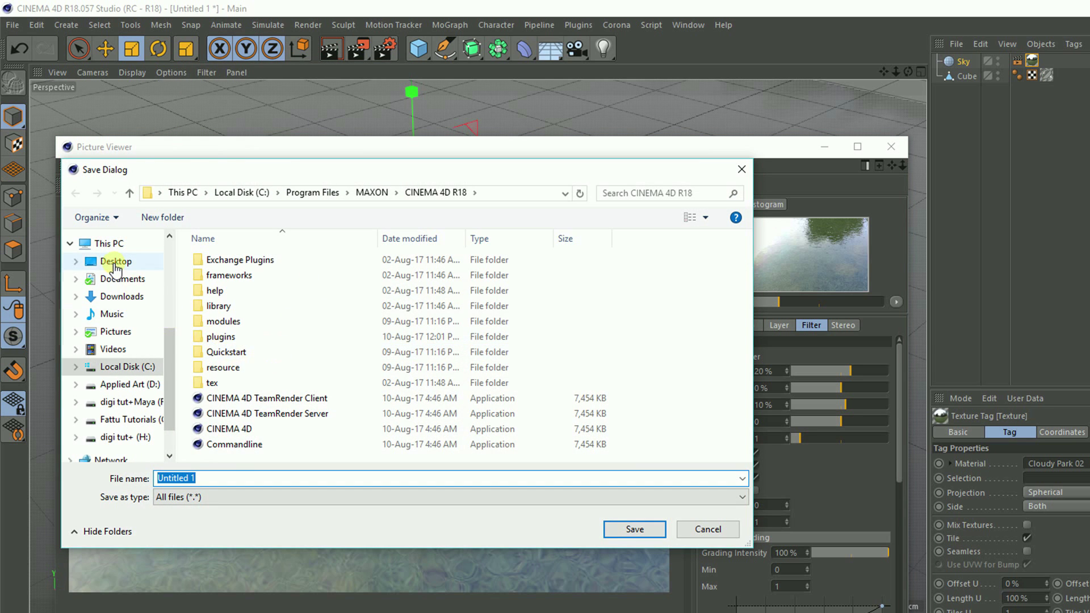
left_click(116, 263)
left_click(252, 480)
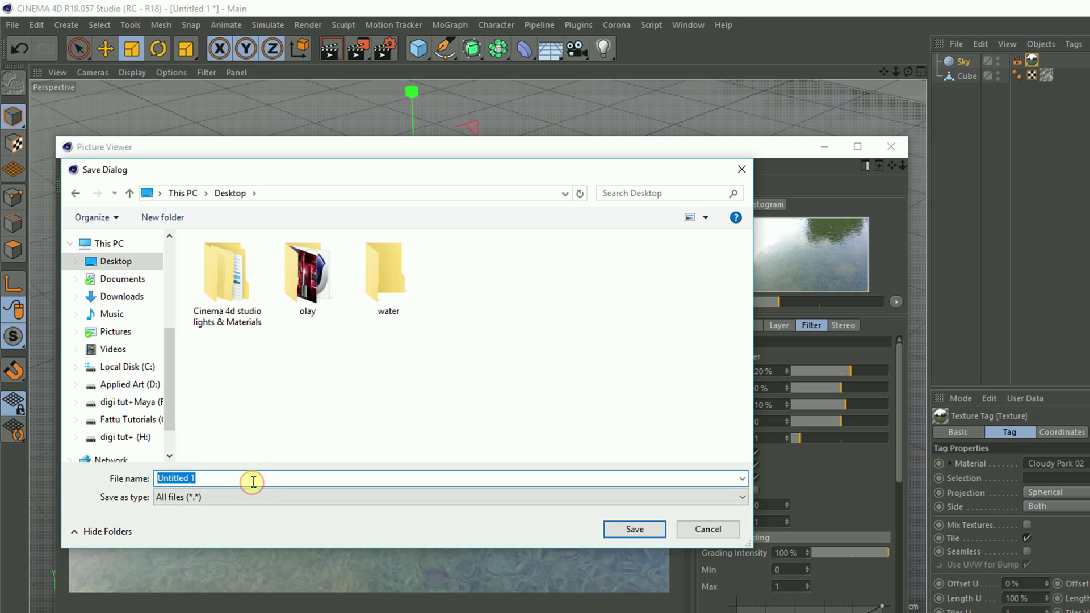
type("w")
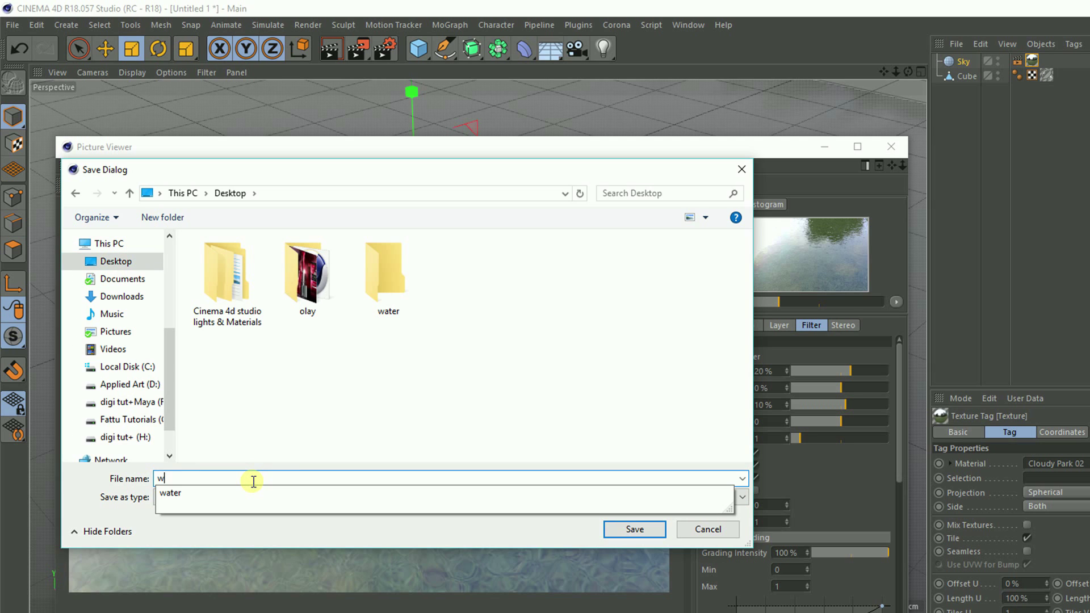
type("ater e")
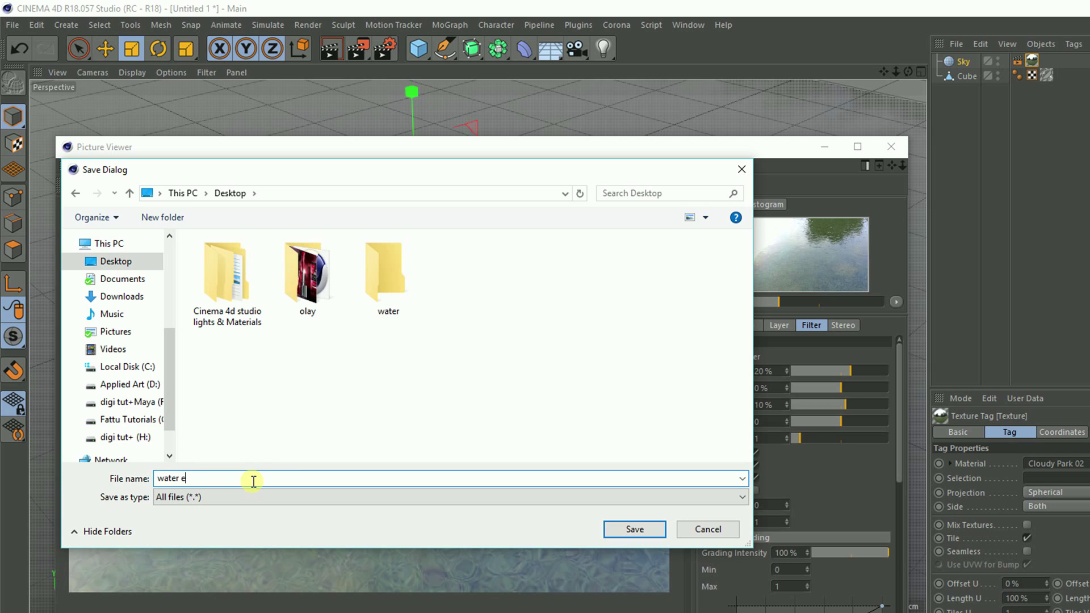
type("ff")
key("BackSpace")
key("BackSpace")
type("ffect")
left_click(634, 530)
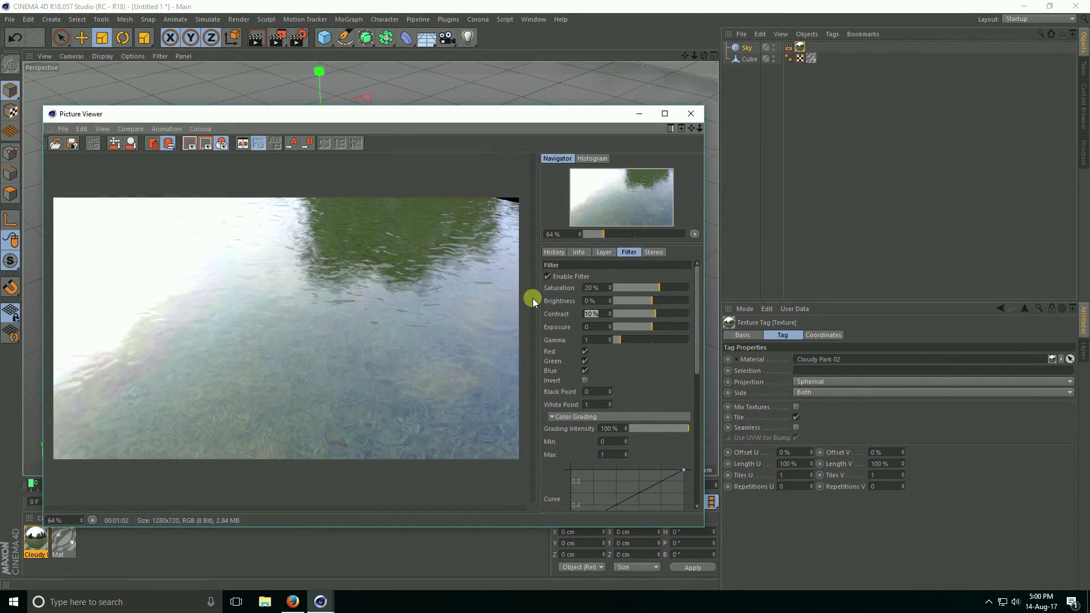
left_click(688, 110)
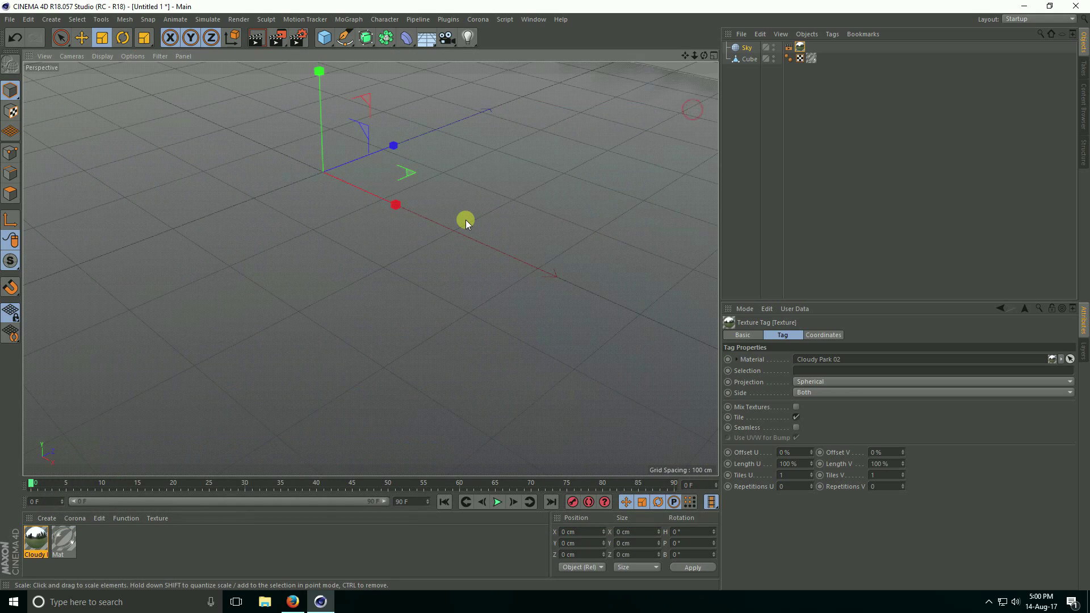